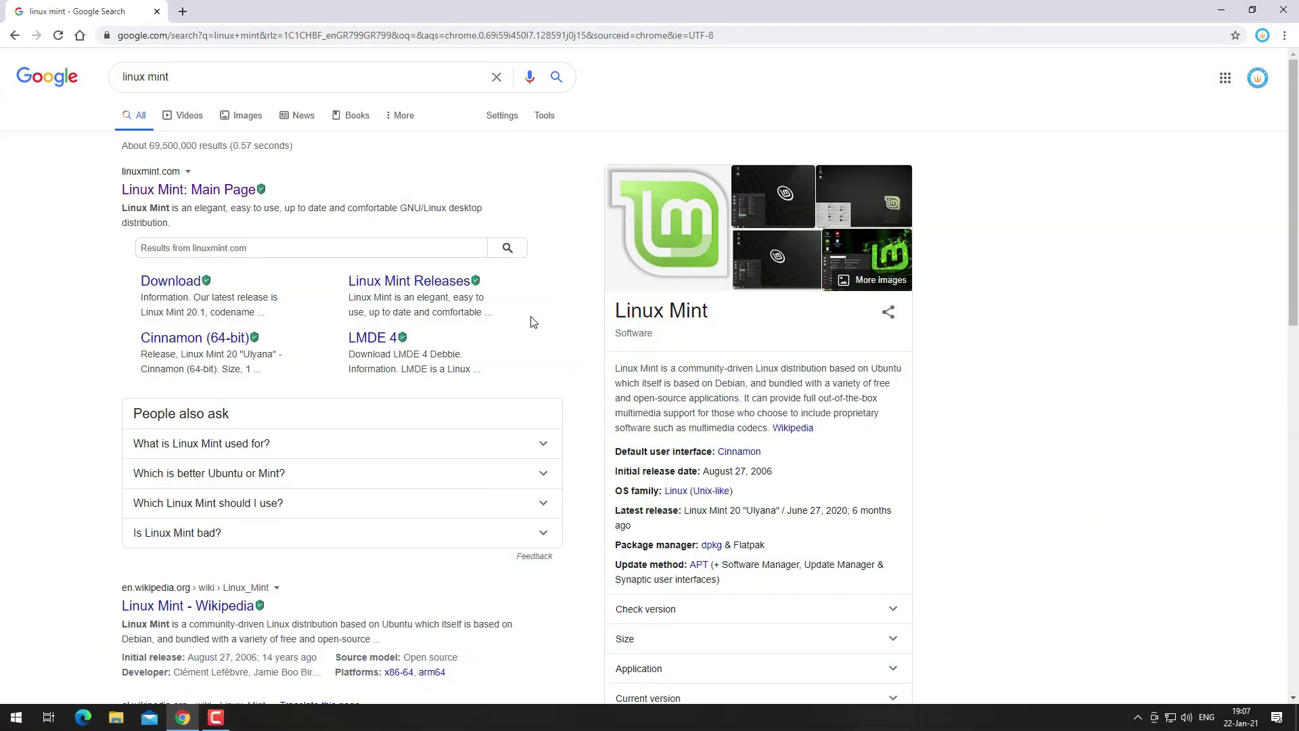
- Go from linuxmint.com to the Cinnamon edition page and download the 64-bit ISO from a mirror
{"action": "left_click", "coordinate": [188, 192]}
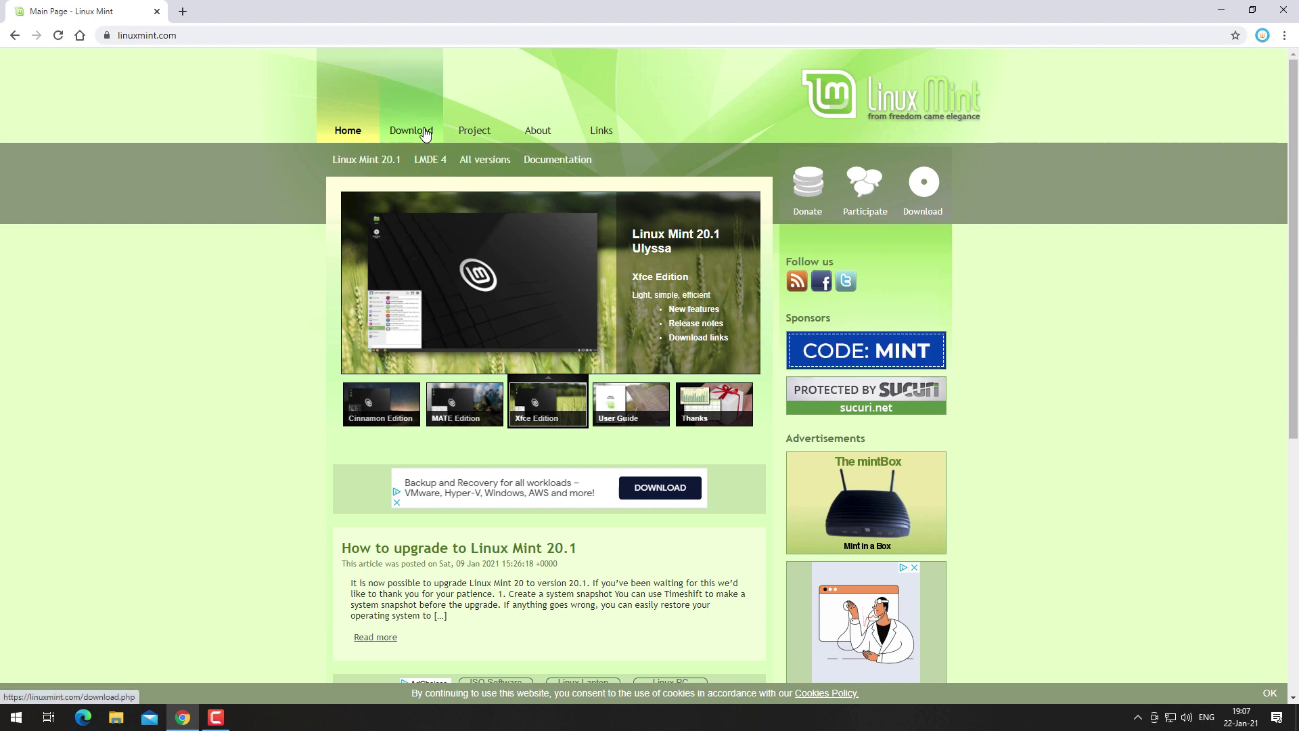
{"action": "left_click", "coordinate": [426, 134]}
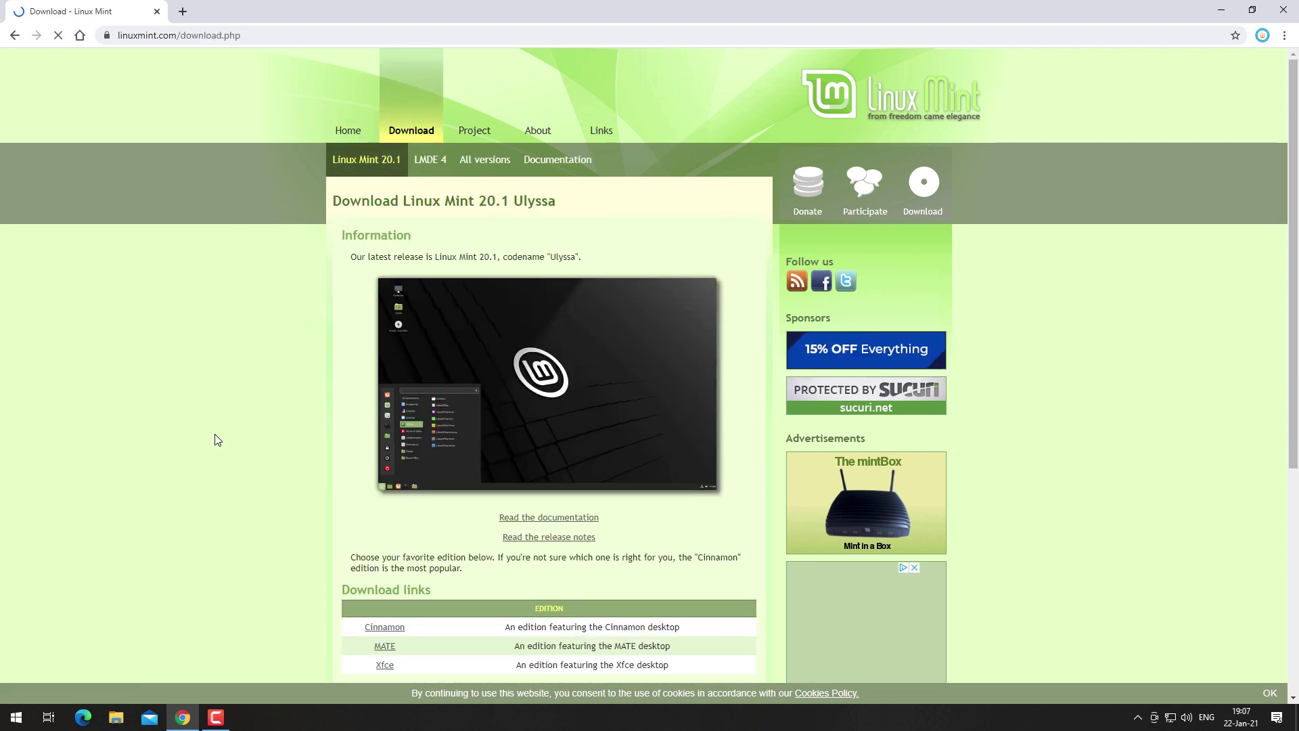
{"action": "left_click", "coordinate": [383, 628]}
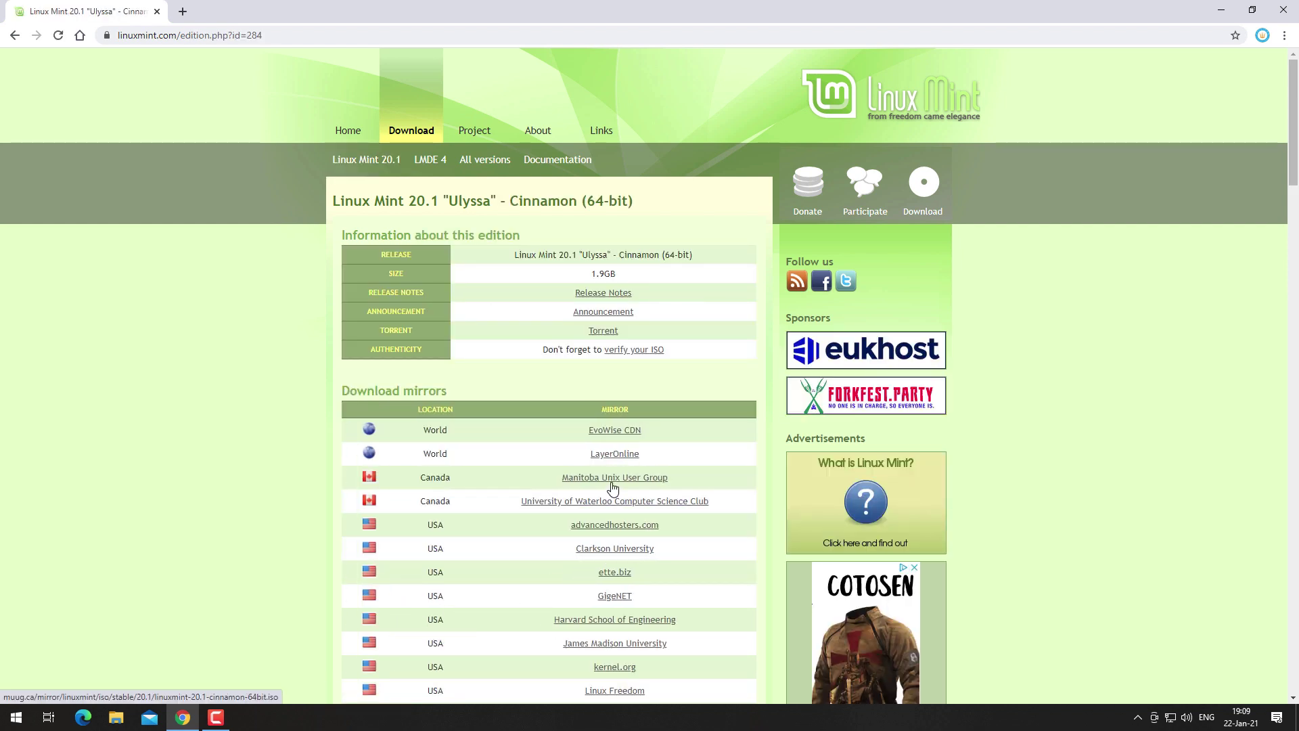
{"action": "left_click", "coordinate": [613, 483]}
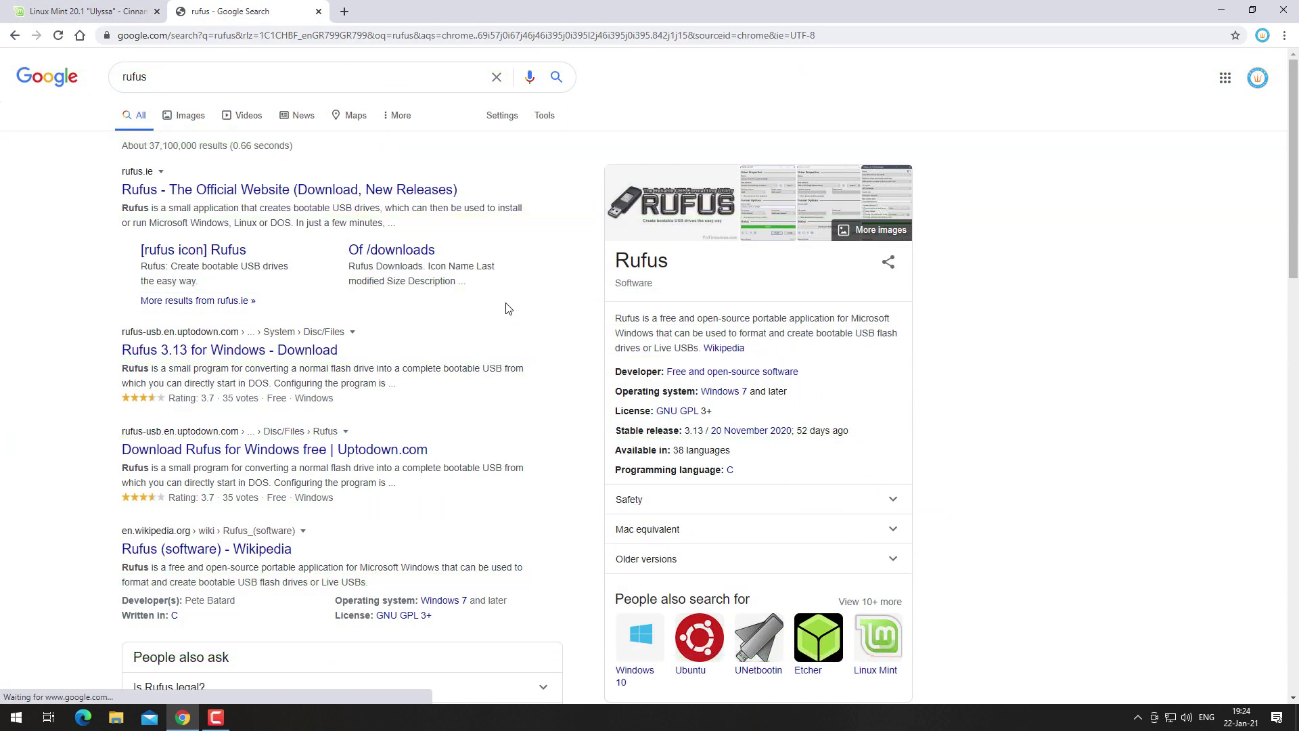
- Download rufus-3.13.exe from rufus.ie and launch it from the downloads bar
{"action": "left_click", "coordinate": [212, 192]}
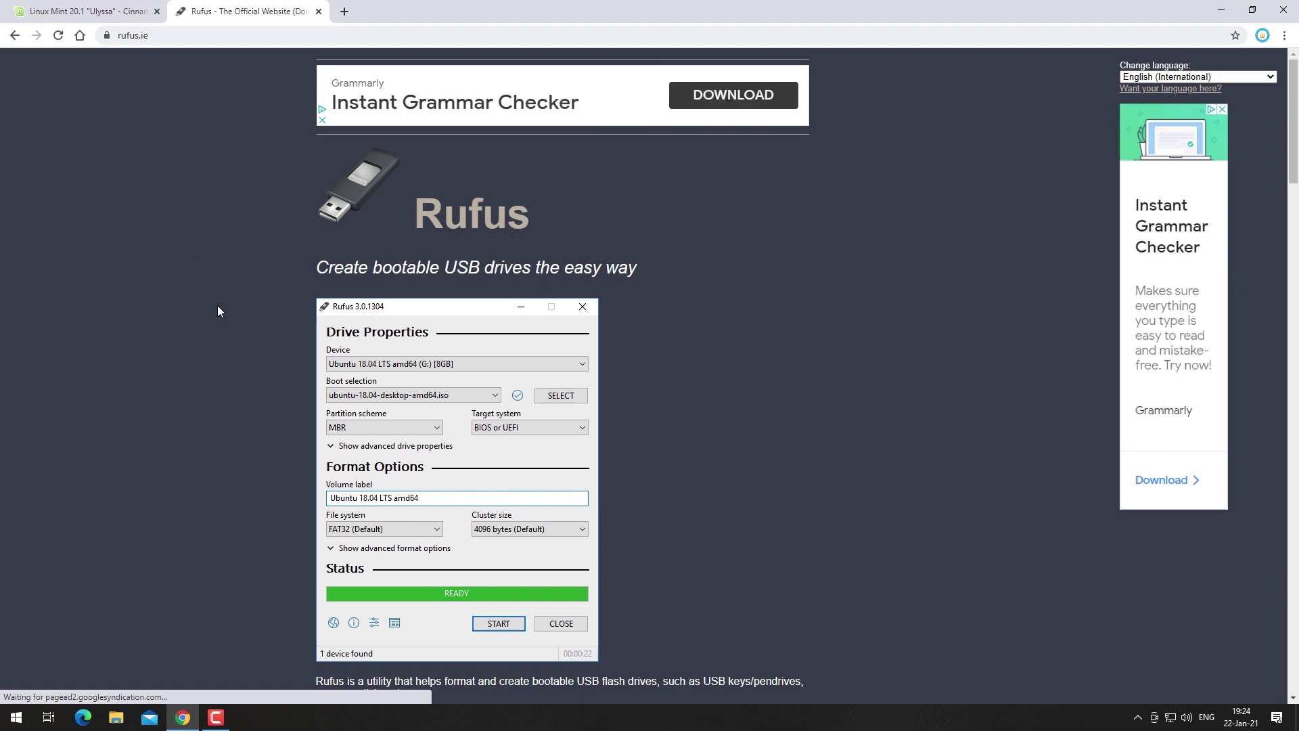
{"action": "scroll", "coordinate": [222, 315], "scroll_direction": "down", "scroll_amount": 8}
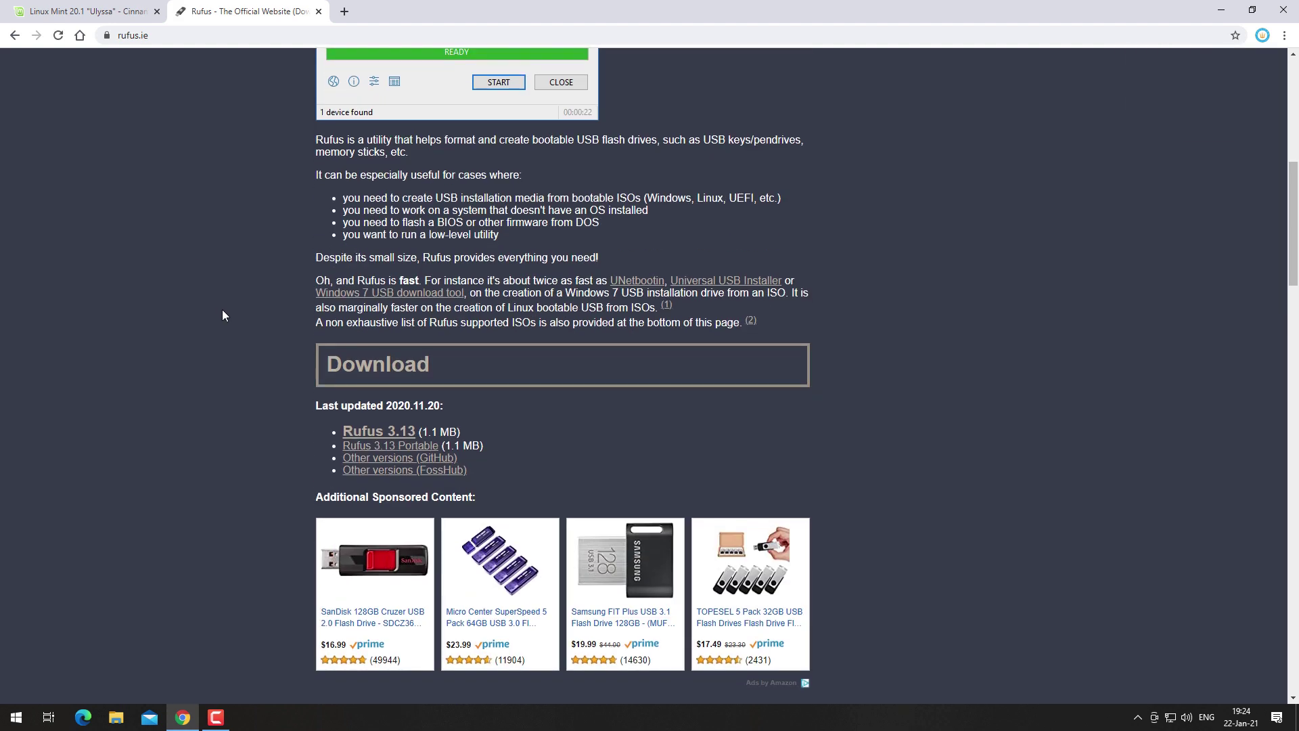
{"action": "scroll", "coordinate": [223, 315], "scroll_direction": "down", "scroll_amount": 1}
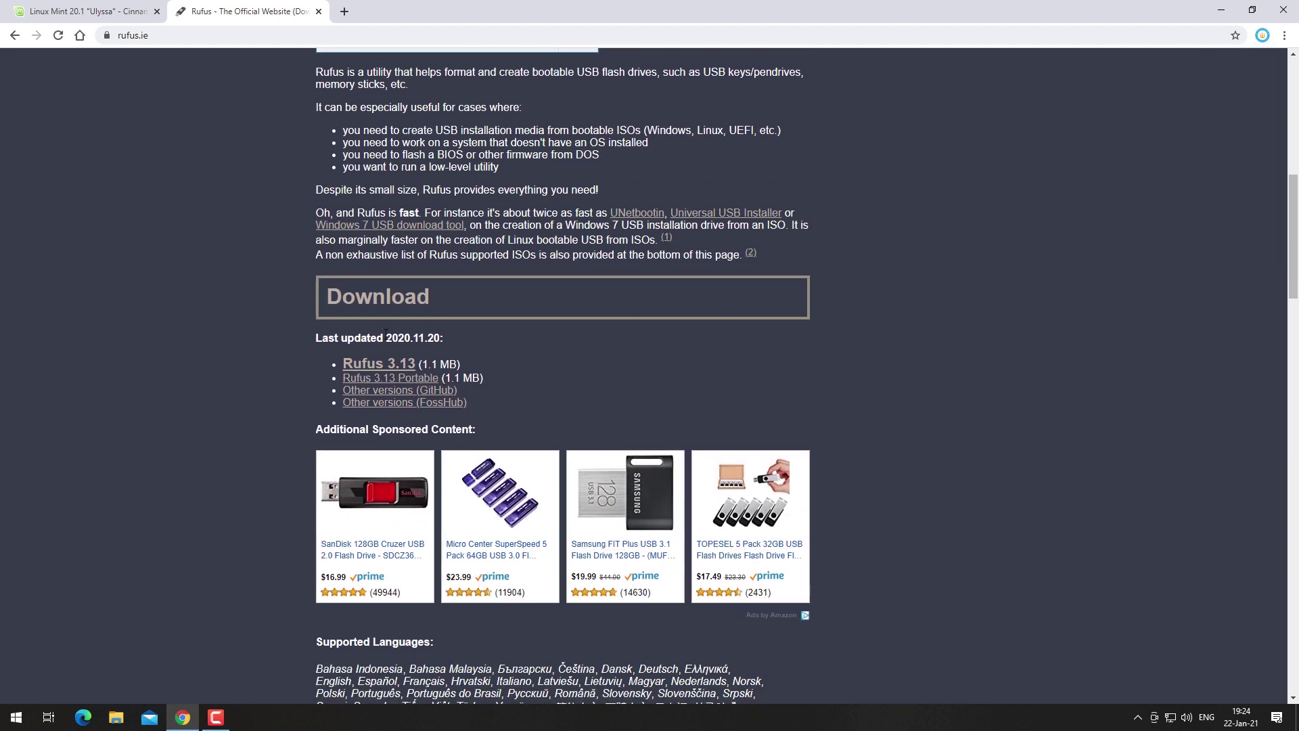
{"action": "left_click", "coordinate": [384, 366]}
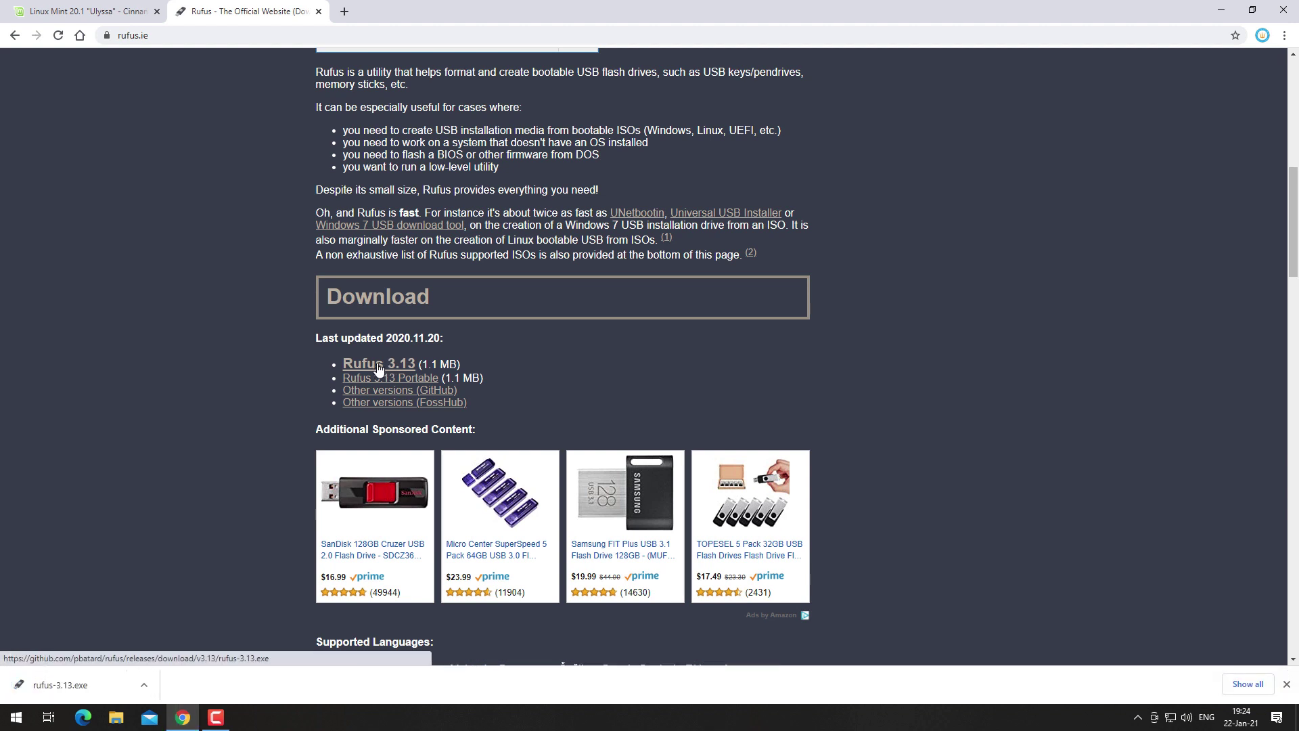
{"action": "left_click", "coordinate": [145, 685]}
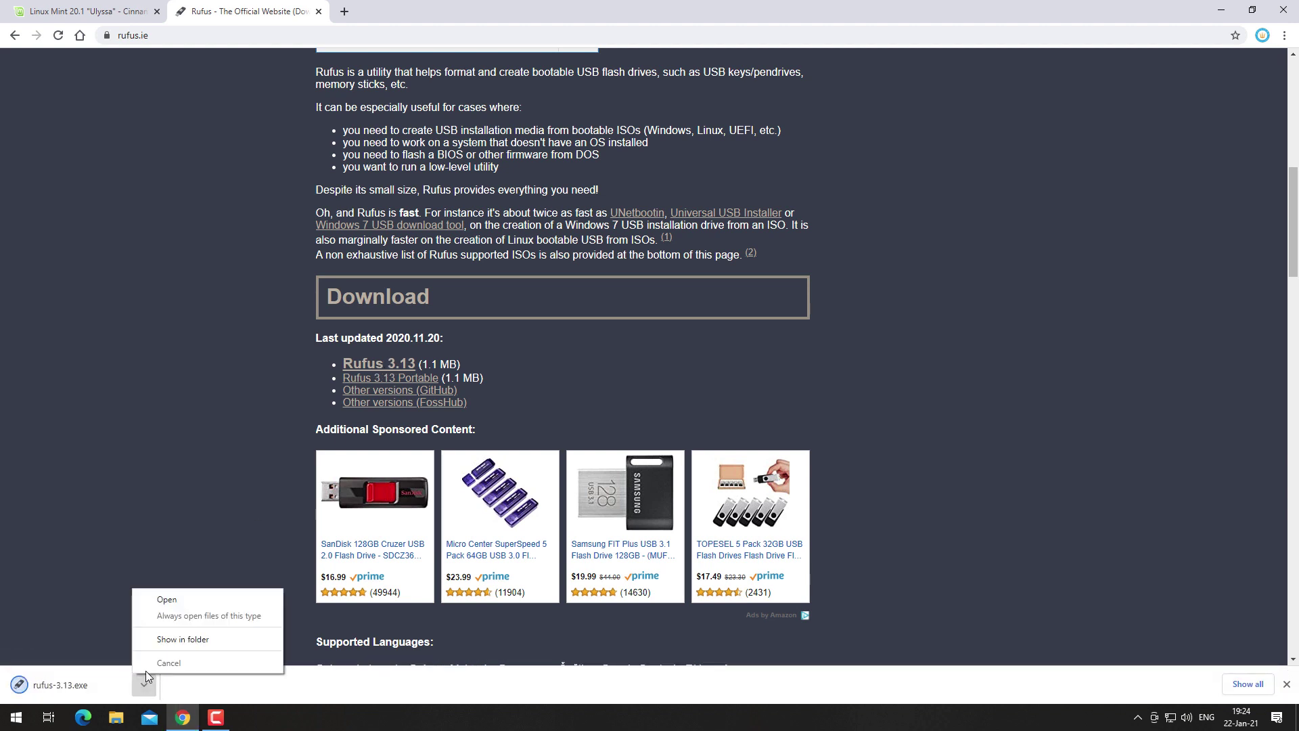
{"action": "left_click", "coordinate": [178, 600]}
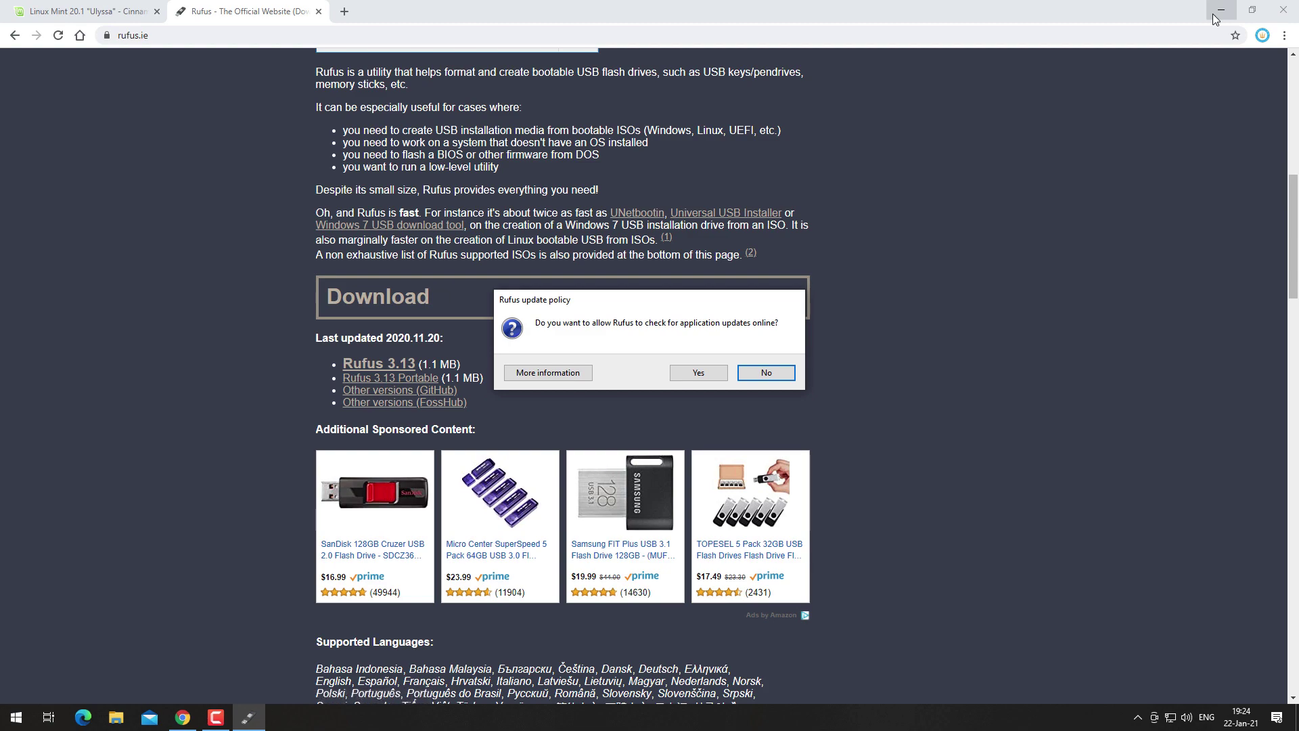
- Decline Rufus update checks and select linuxmint-20.1-cinnamon-64bit.iso as the boot image
{"action": "left_click", "coordinate": [1212, 19]}
{"action": "key", "text": "Return"}
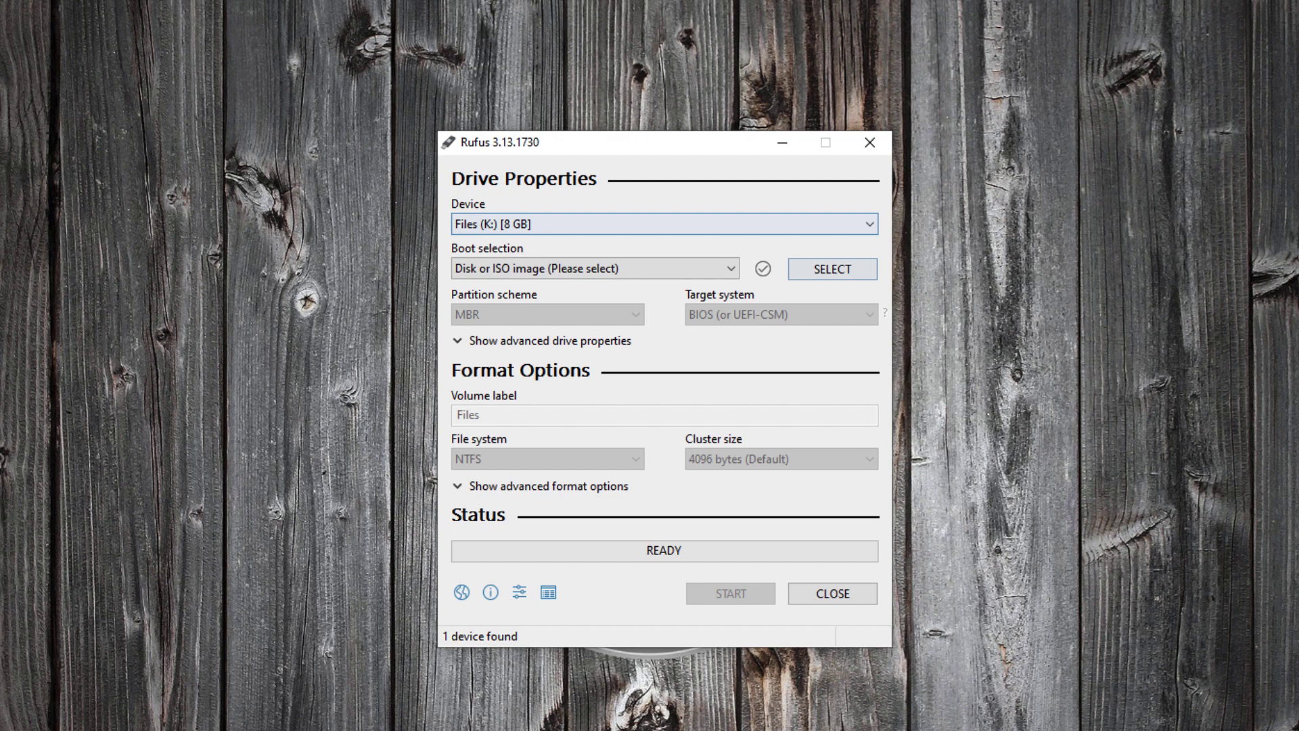
{"action": "key", "text": "Return"}
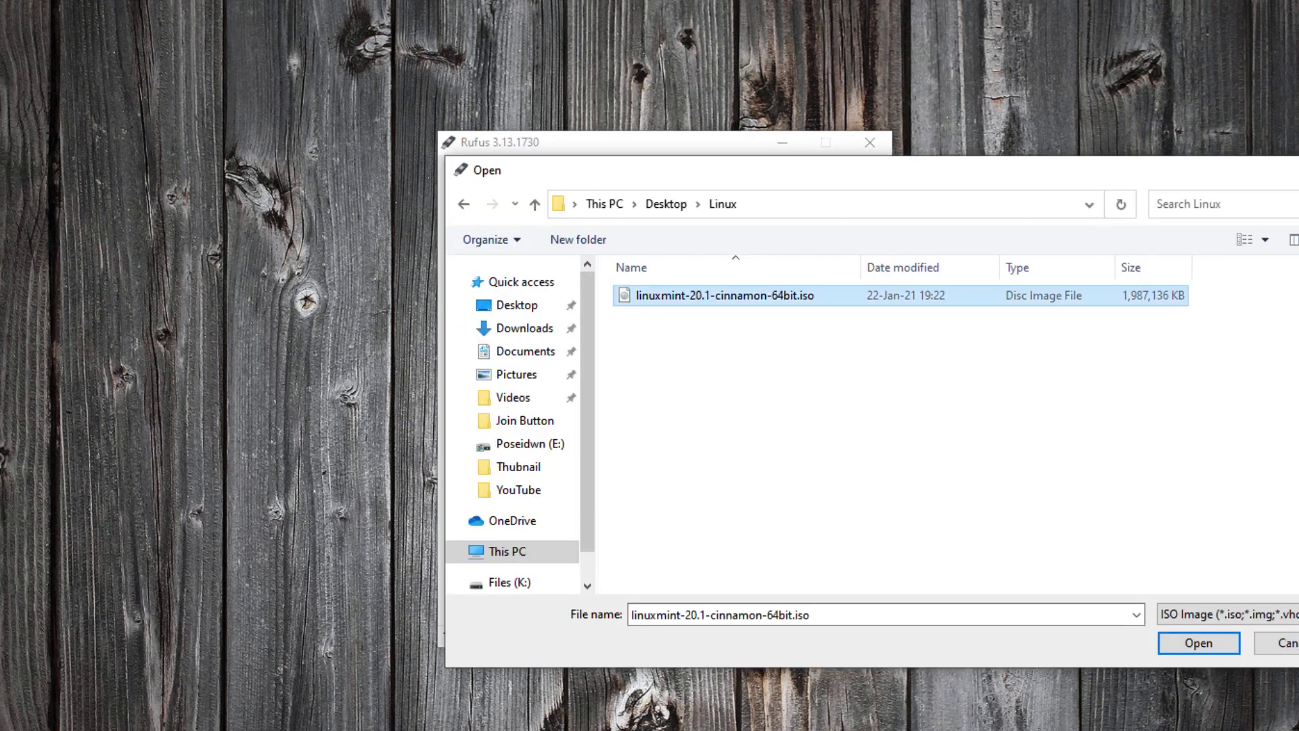
{"action": "key", "text": "Return"}
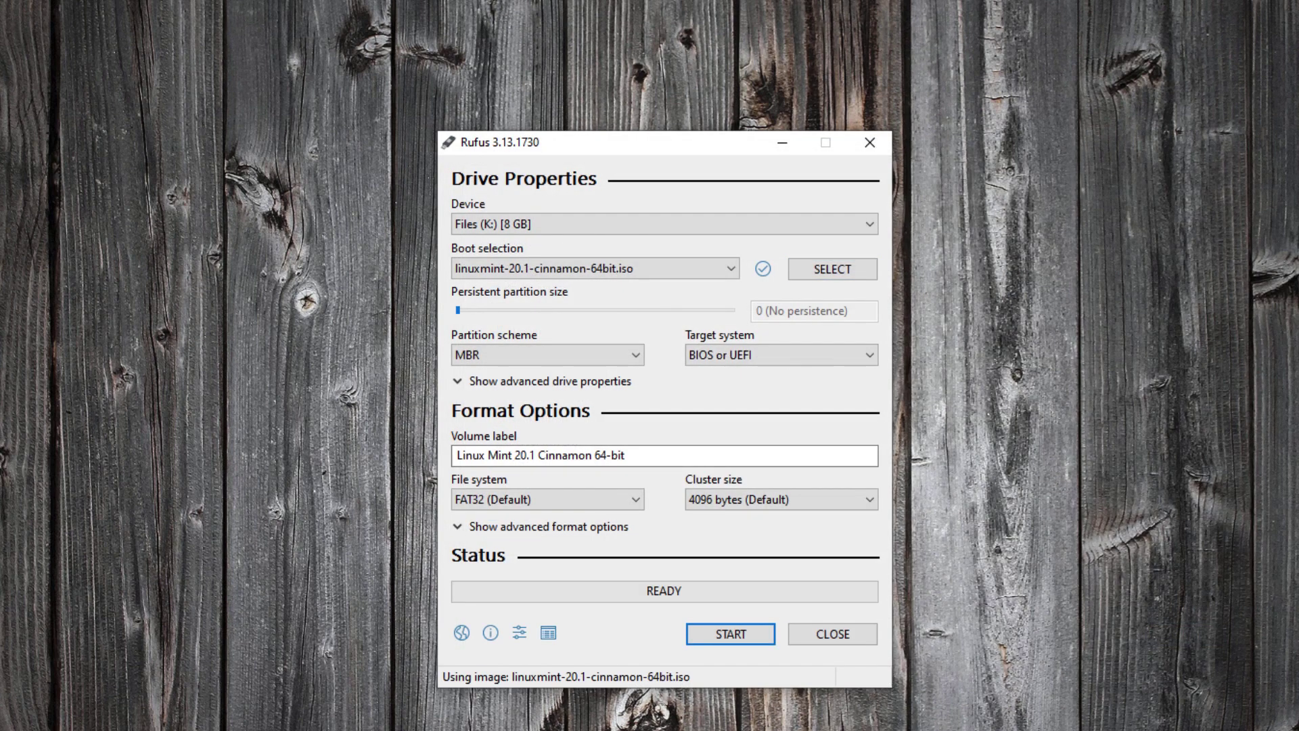
- Start writing to the USB, allowing the Syslinux download, ISO image mode and data erasure
{"action": "key", "text": "Return"}
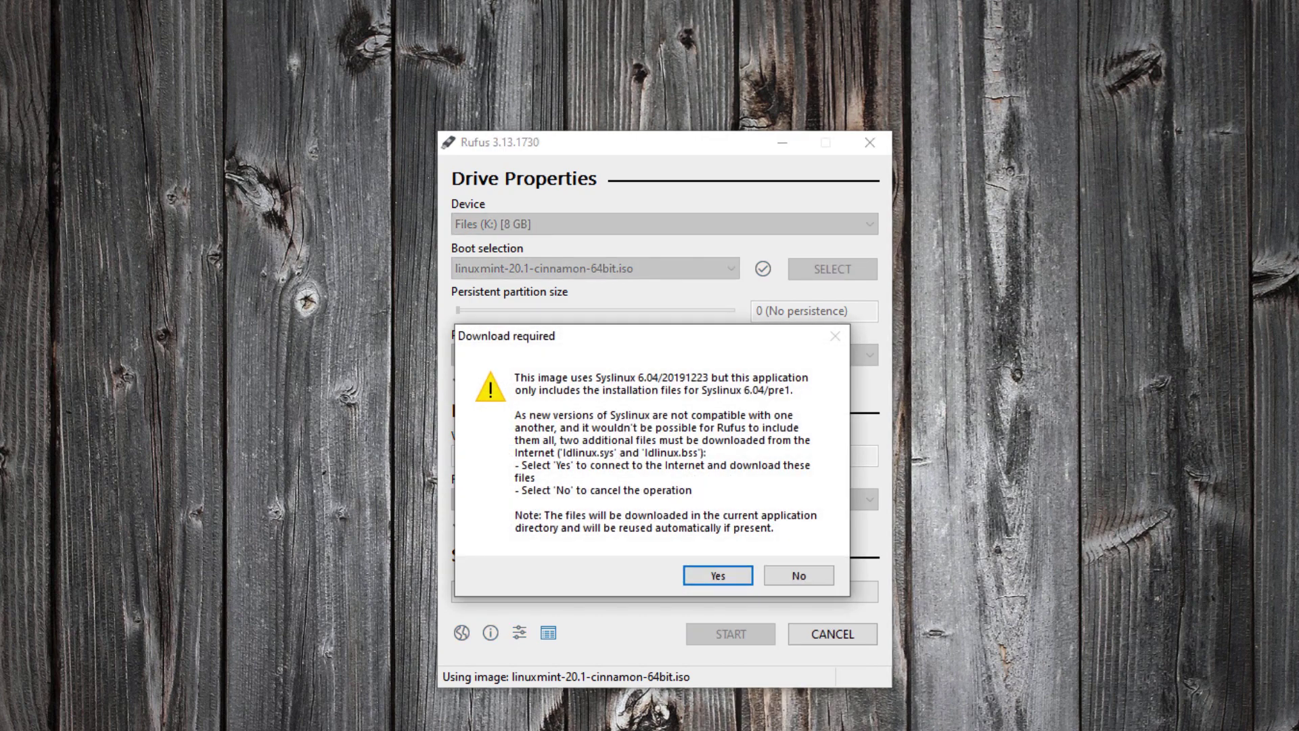
{"action": "key", "text": "Return"}
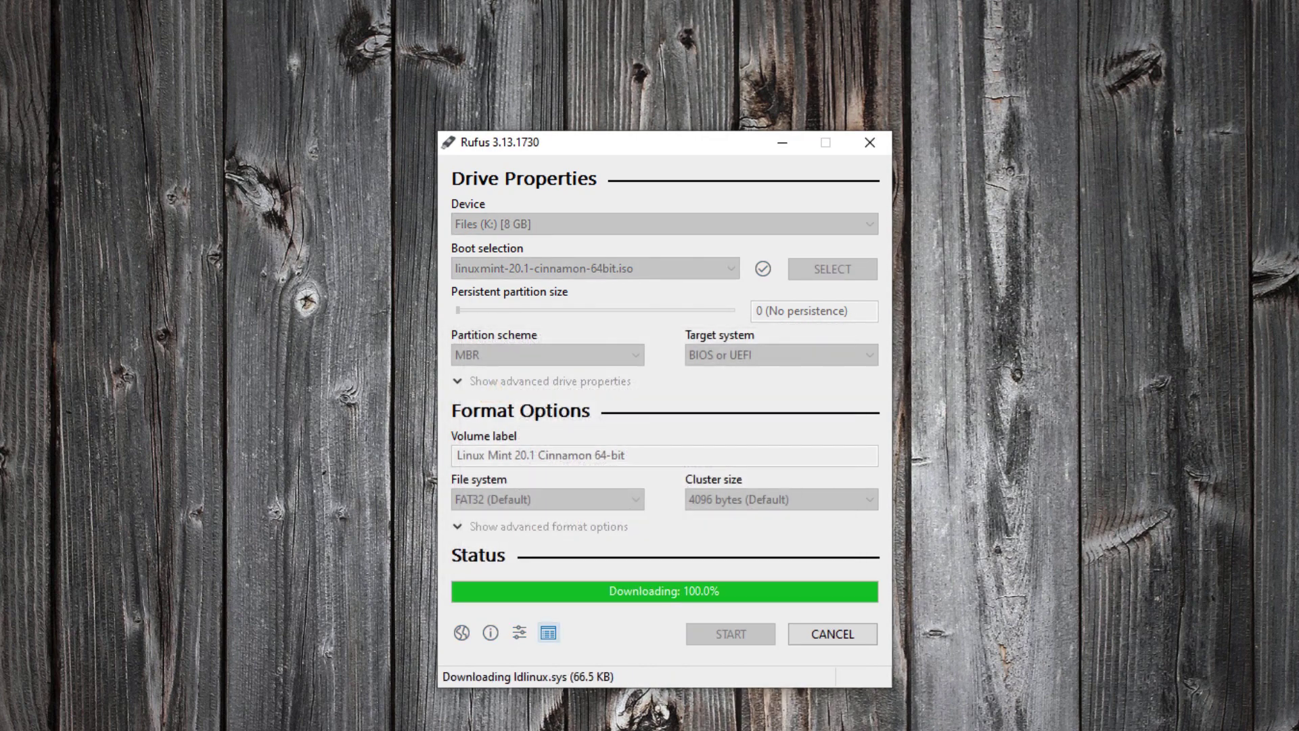
{"action": "key", "text": "Return"}
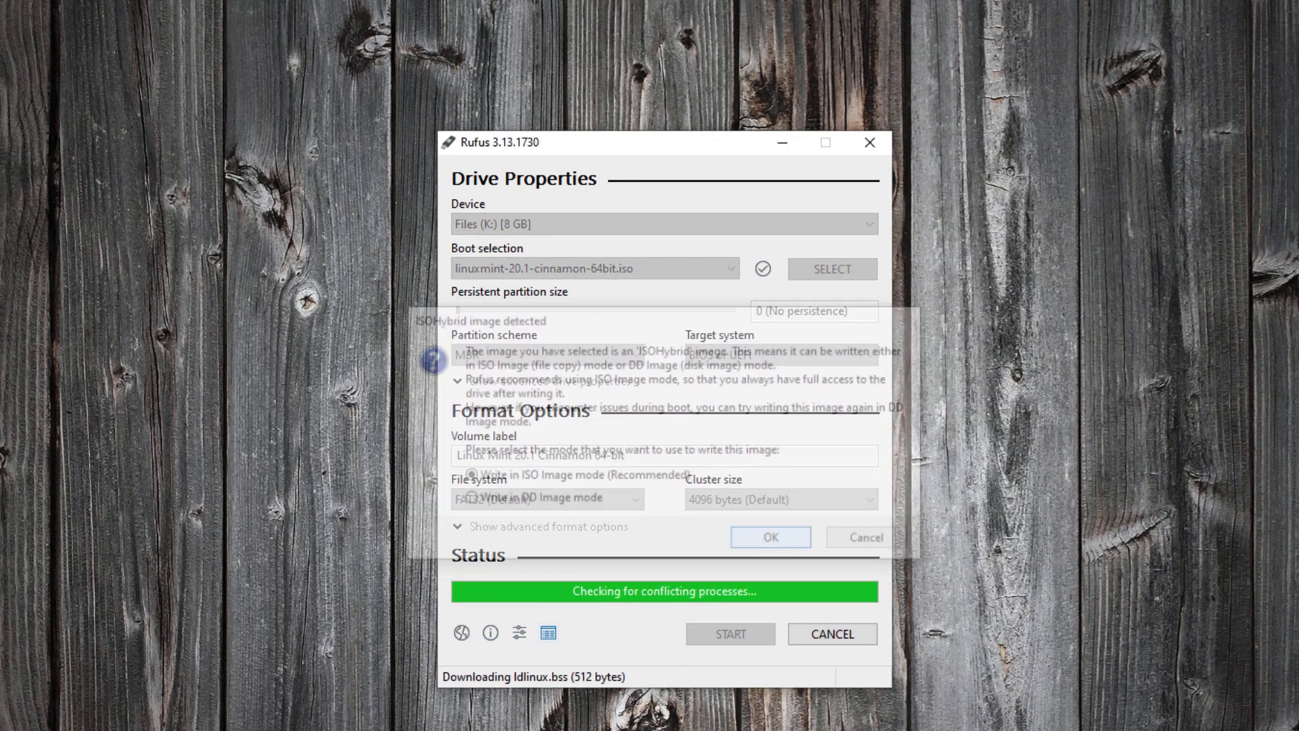
{"action": "key", "text": "Return"}
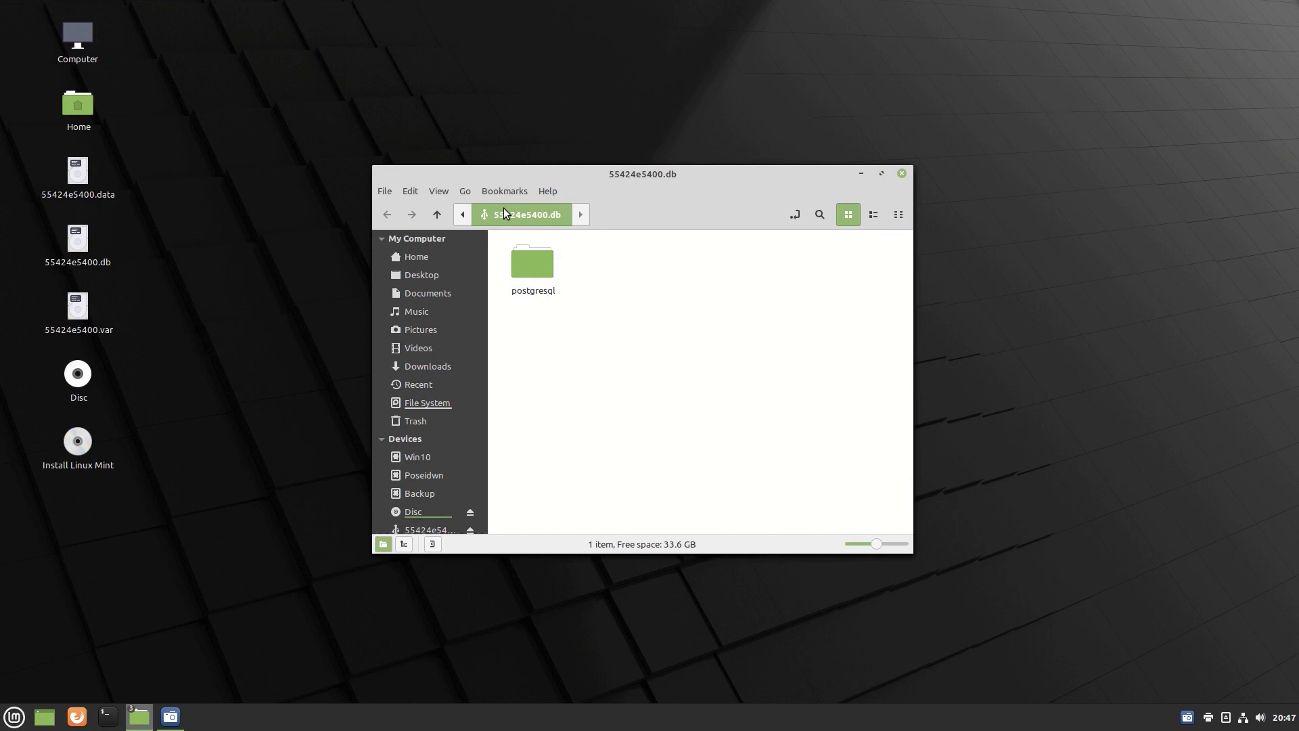
- Close the 55424e5400.db and .var windows, leaving the .data window centred
{"action": "left_click_drag", "start_coordinate": [611, 173], "coordinate": [241, 284]}
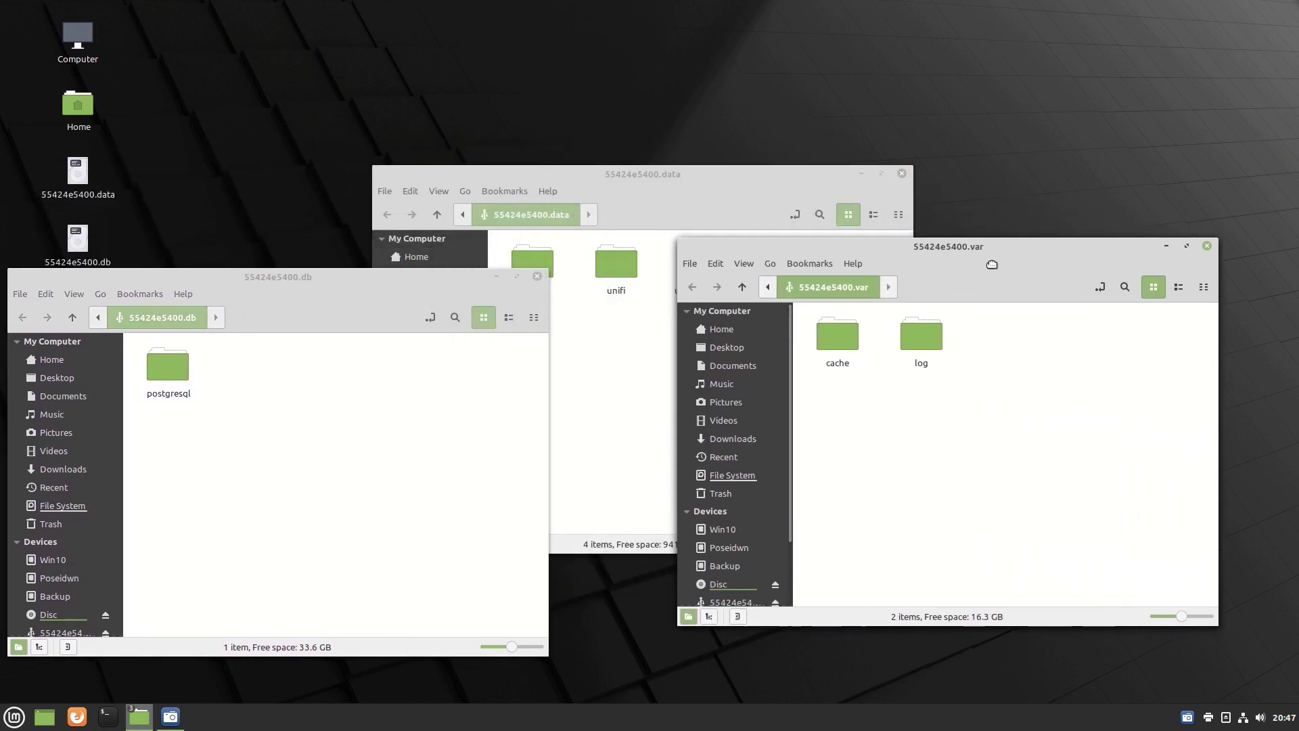
{"action": "left_click_drag", "start_coordinate": [745, 177], "coordinate": [732, 43]}
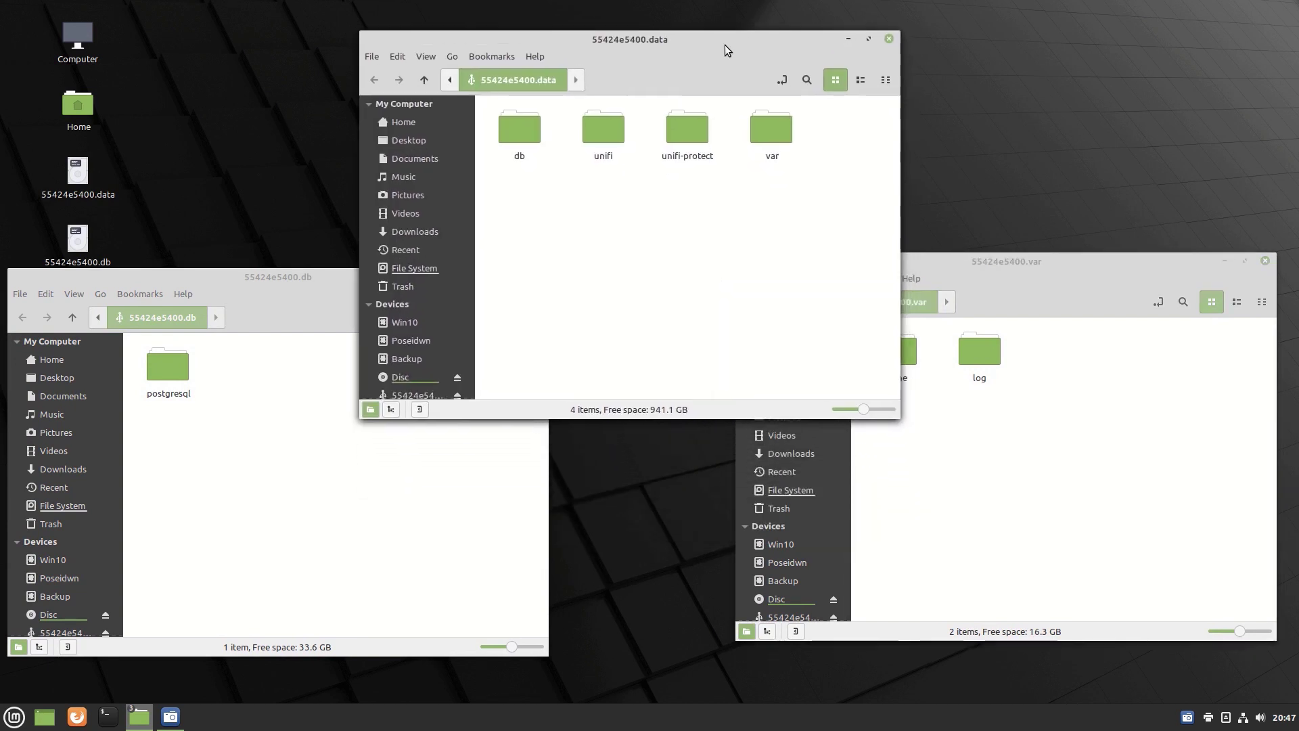
{"action": "left_click", "coordinate": [480, 301]}
{"action": "left_click", "coordinate": [537, 276]}
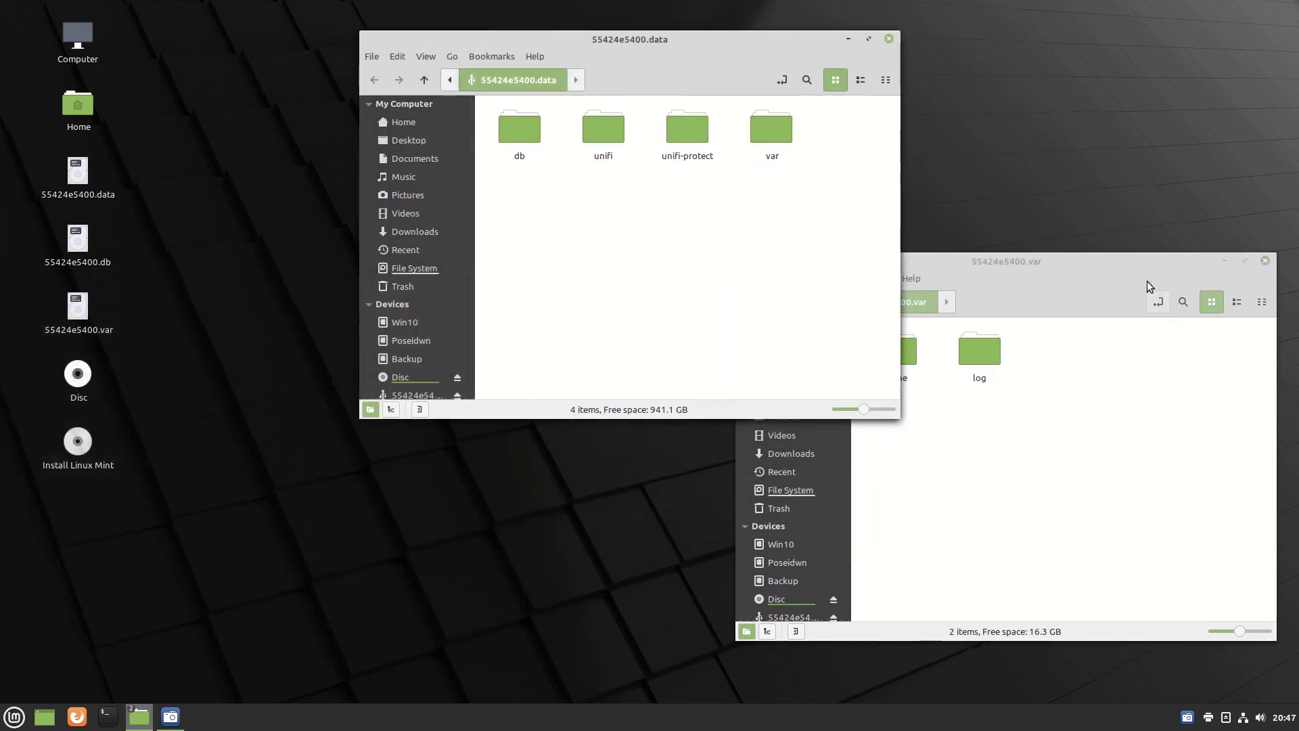
{"action": "left_click", "coordinate": [1218, 274]}
{"action": "left_click", "coordinate": [1266, 263]}
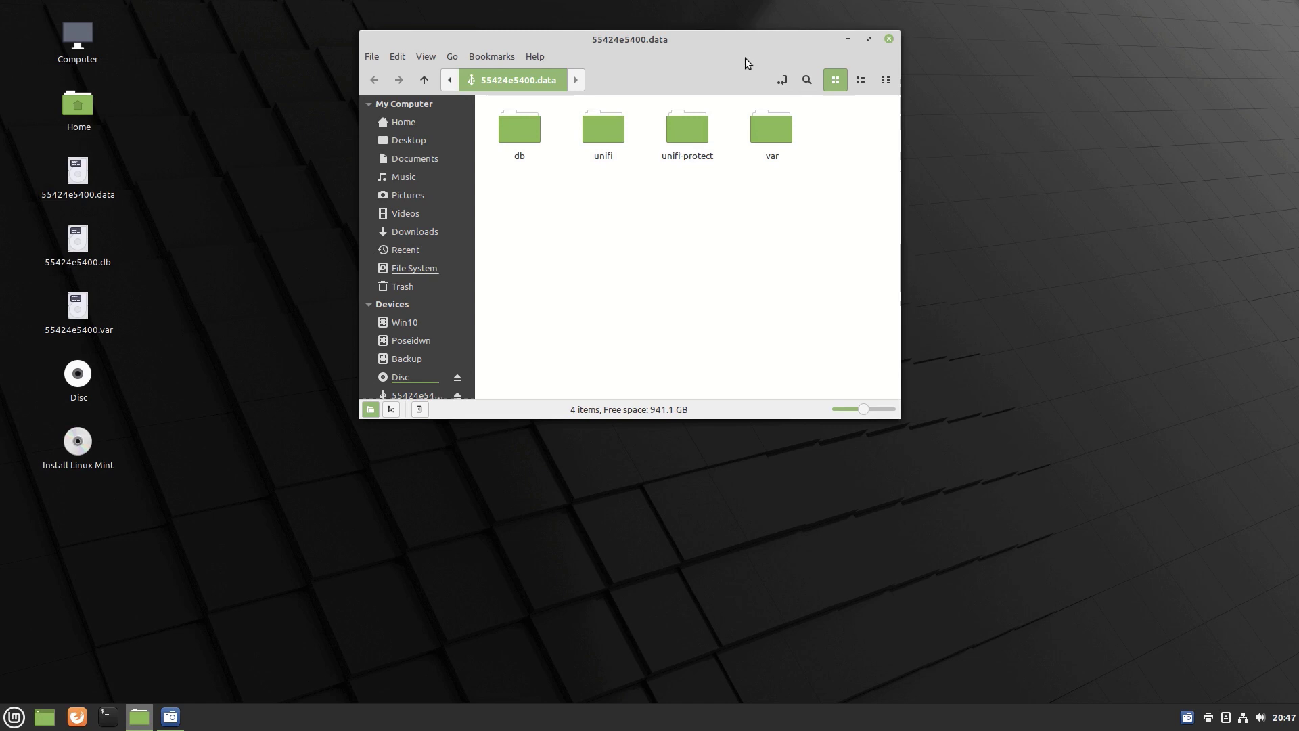
{"action": "left_click_drag", "start_coordinate": [737, 57], "coordinate": [753, 173]}
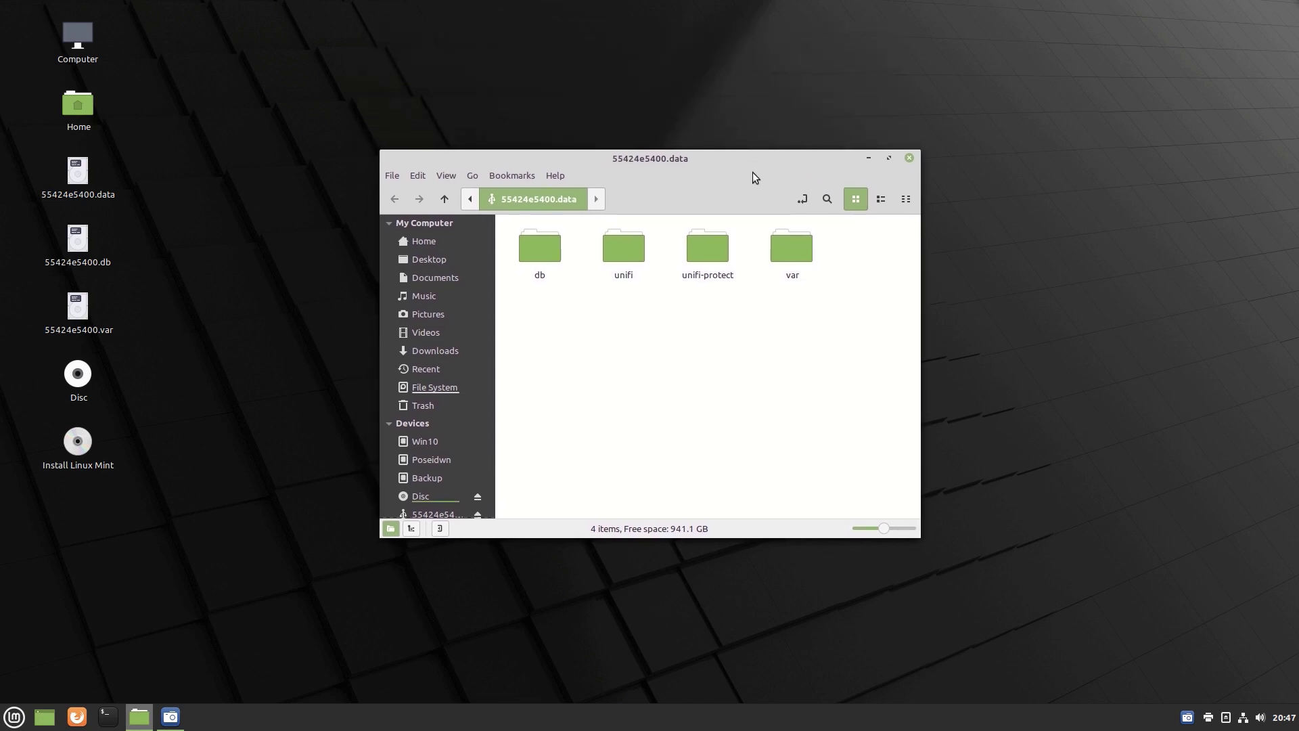
- Navigate through unifi, data and backup into the autobackup folder
{"action": "left_click", "coordinate": [626, 251]}
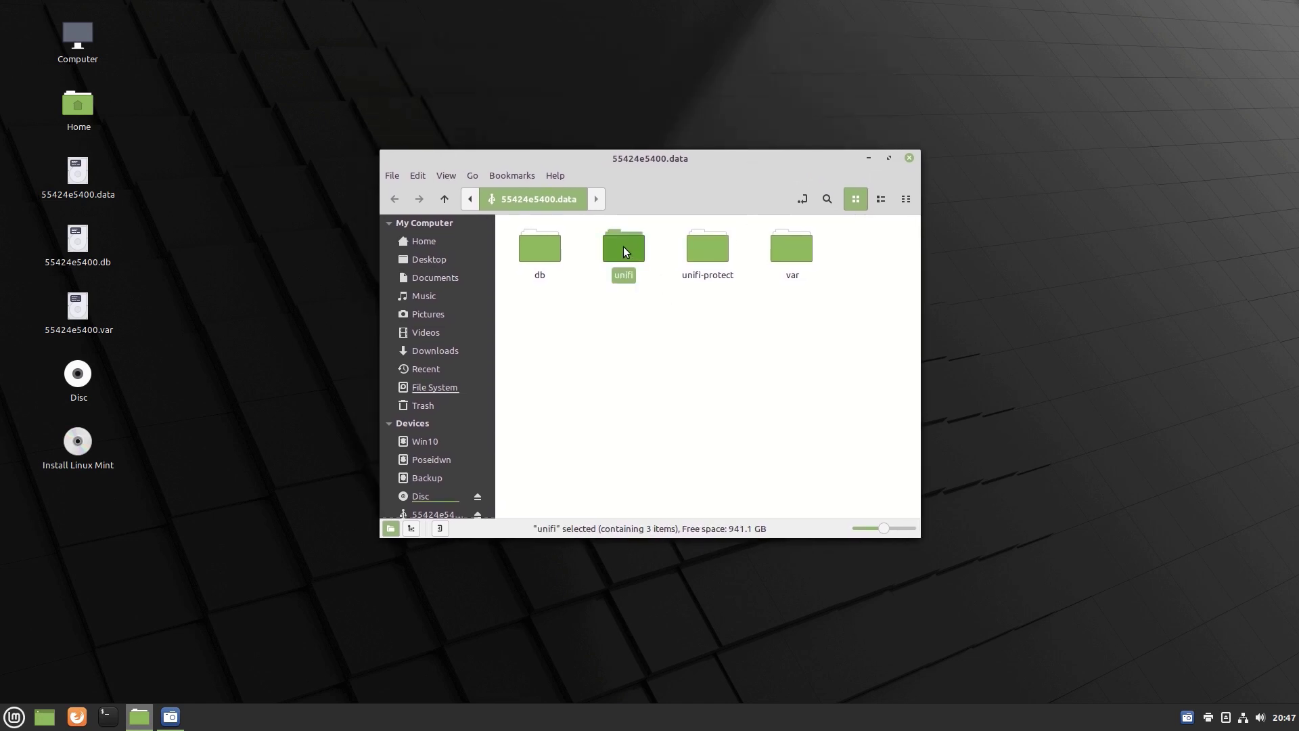
{"action": "double_click", "coordinate": [624, 248]}
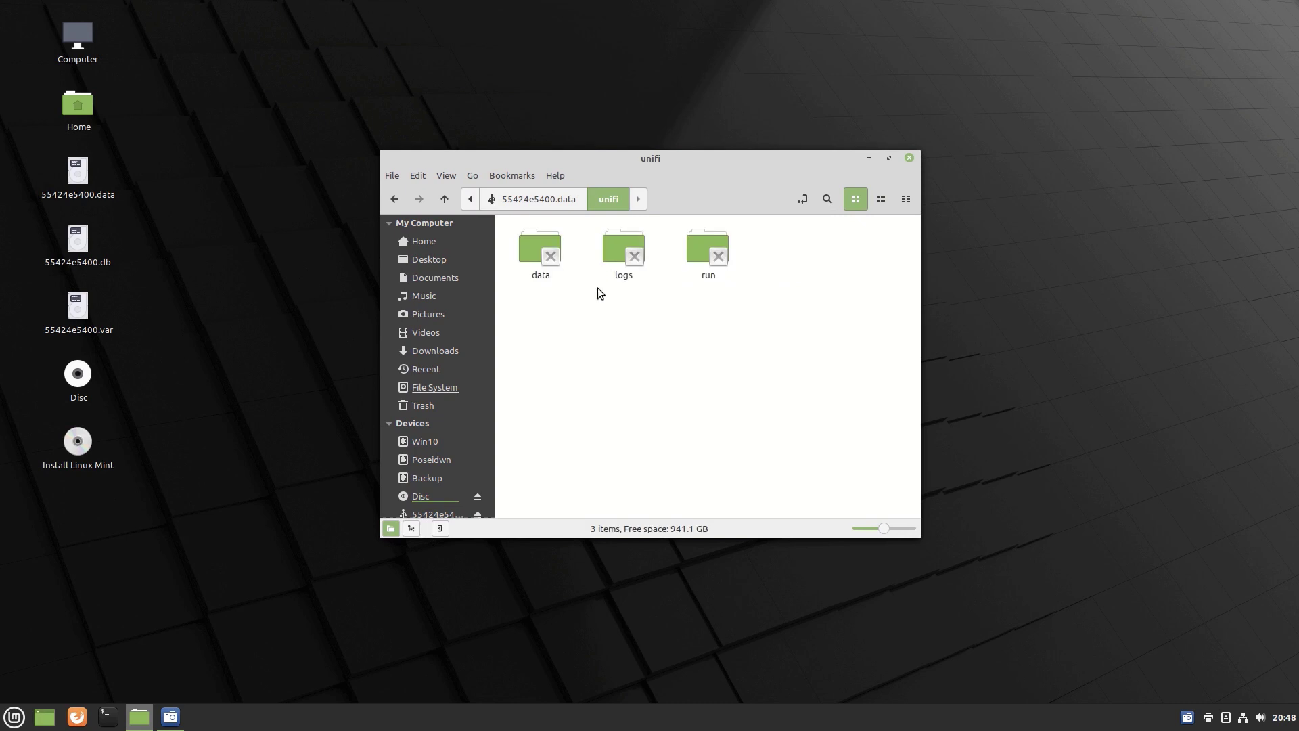
{"action": "double_click", "coordinate": [530, 245]}
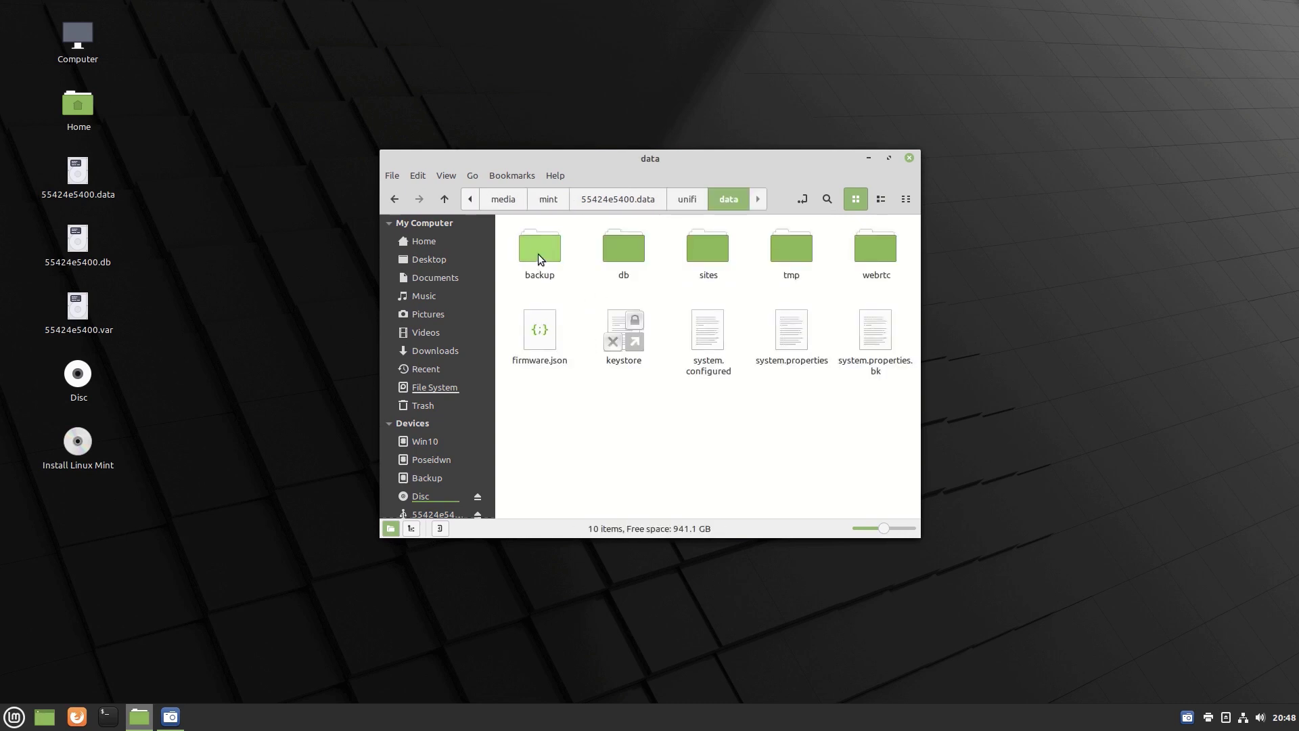
{"action": "double_click", "coordinate": [538, 254]}
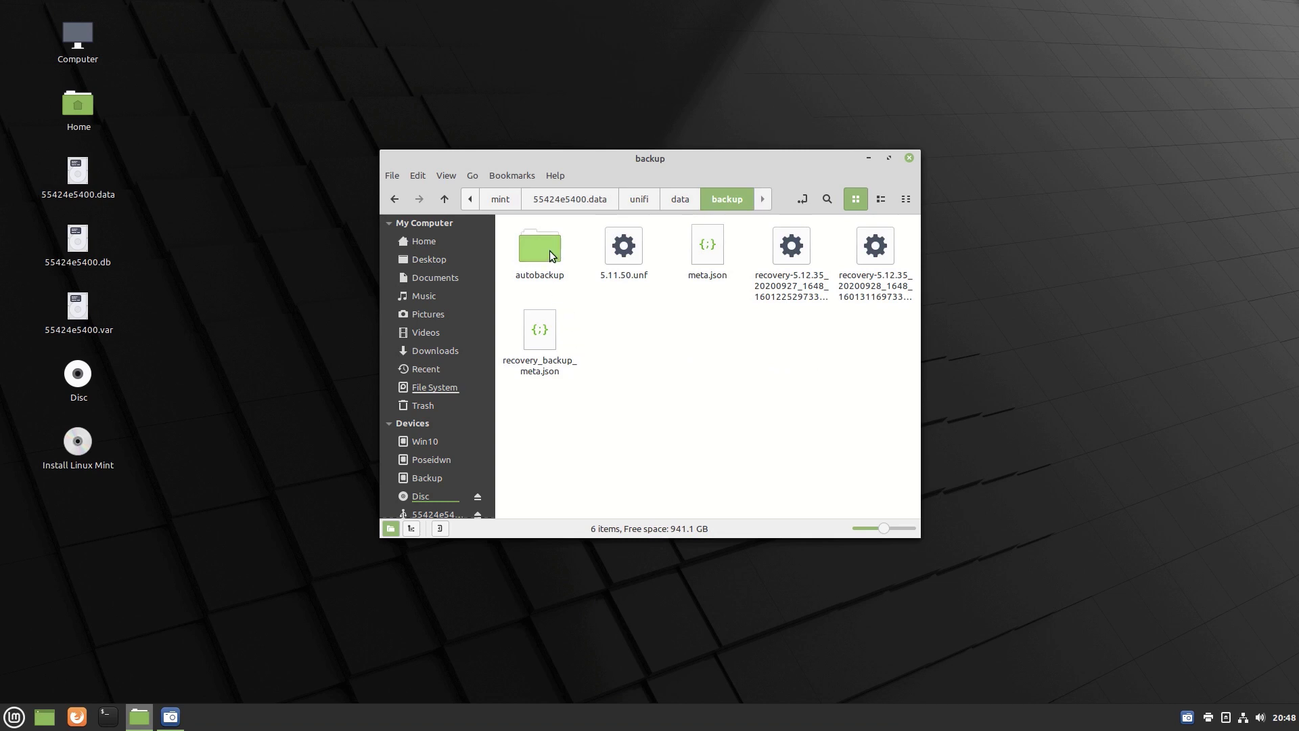
{"action": "double_click", "coordinate": [550, 255]}
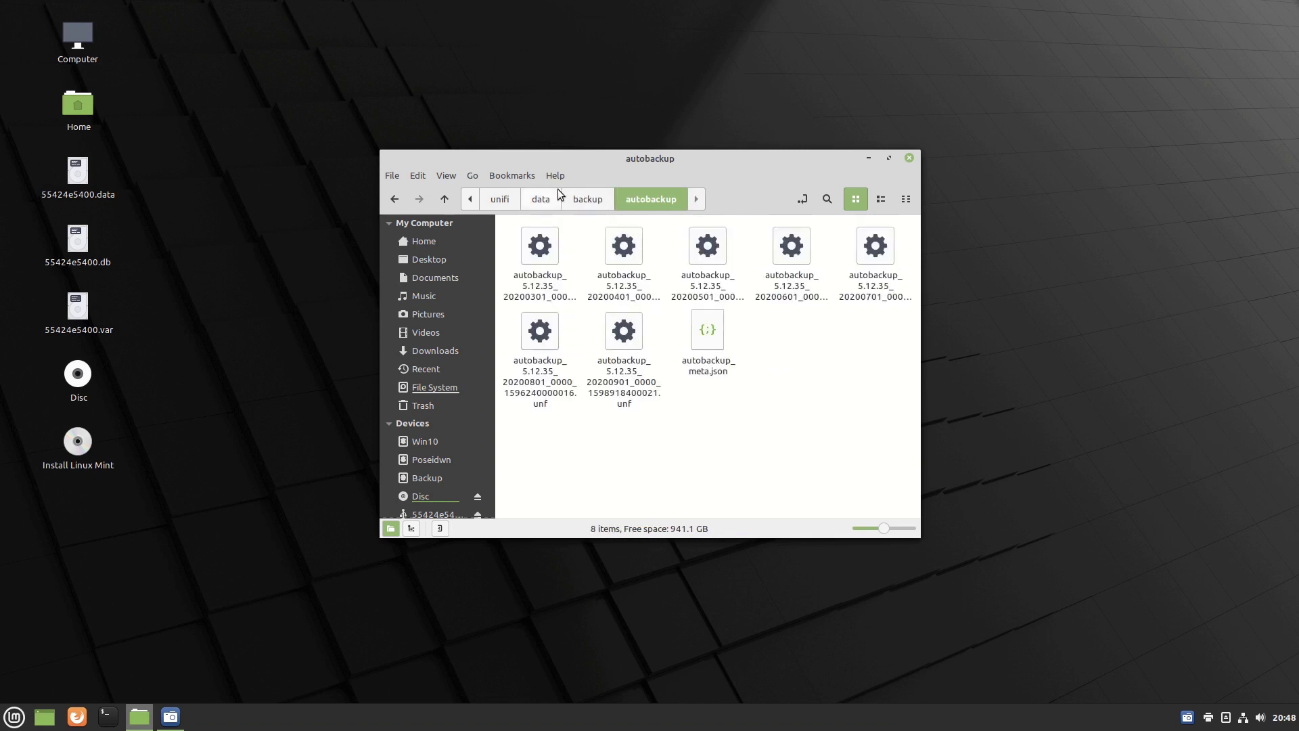
- Maximize the window, list files sorted by Date Modified, and select the 20200901 backup
{"action": "left_click", "coordinate": [890, 158]}
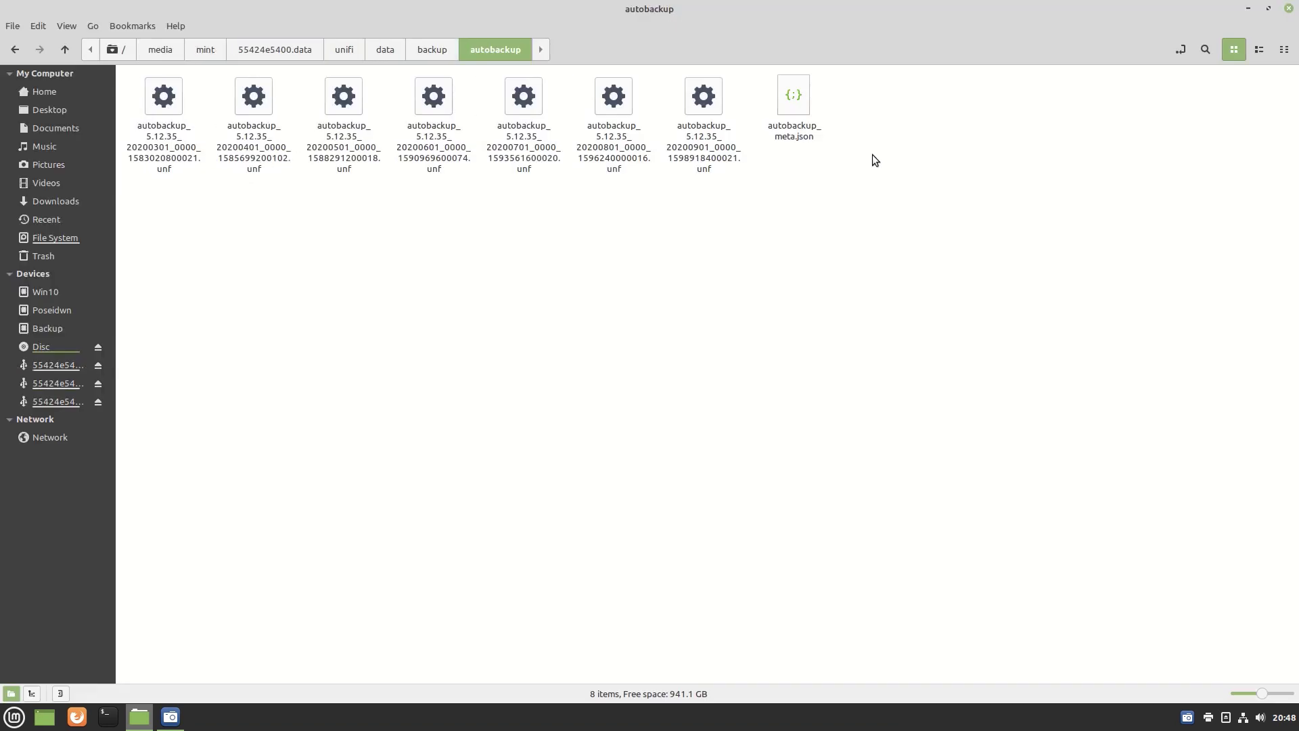
{"action": "left_click", "coordinate": [1259, 50]}
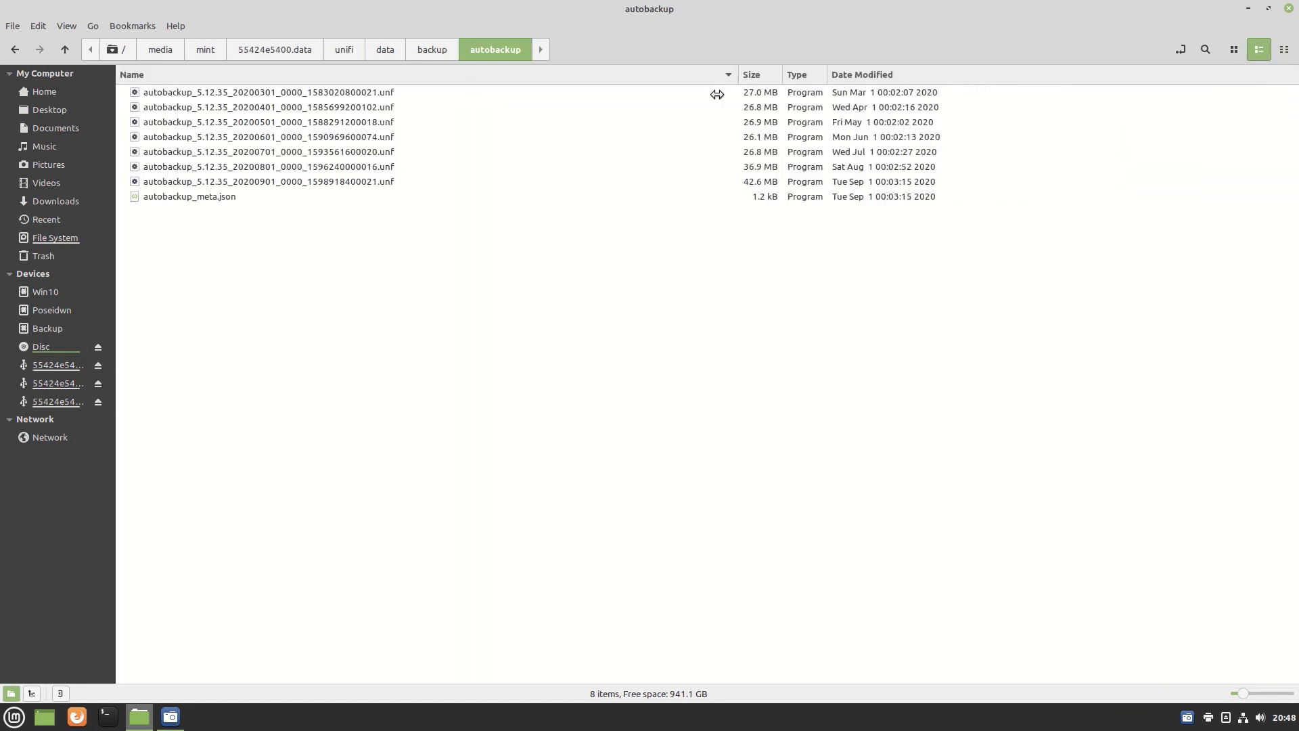
{"action": "left_click_drag", "start_coordinate": [717, 94], "coordinate": [419, 107]}
{"action": "left_click", "coordinate": [555, 75]}
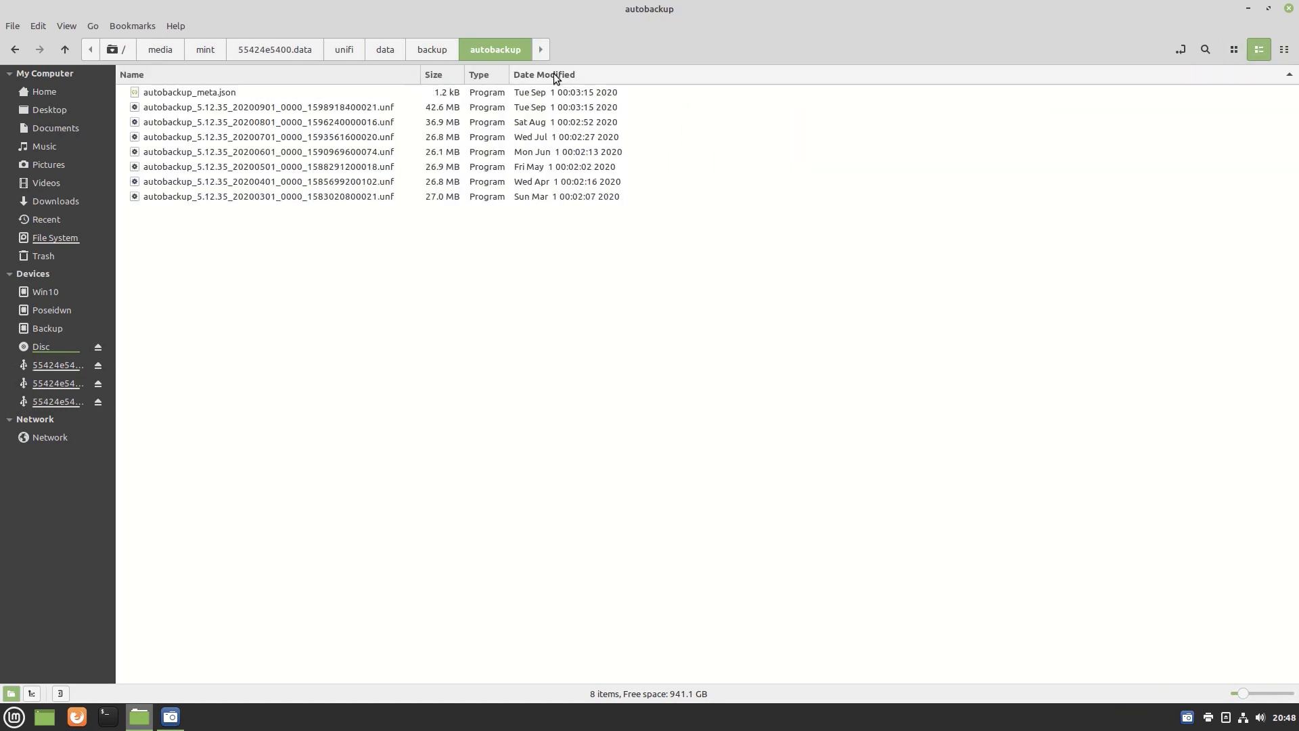
{"action": "left_click", "coordinate": [492, 108]}
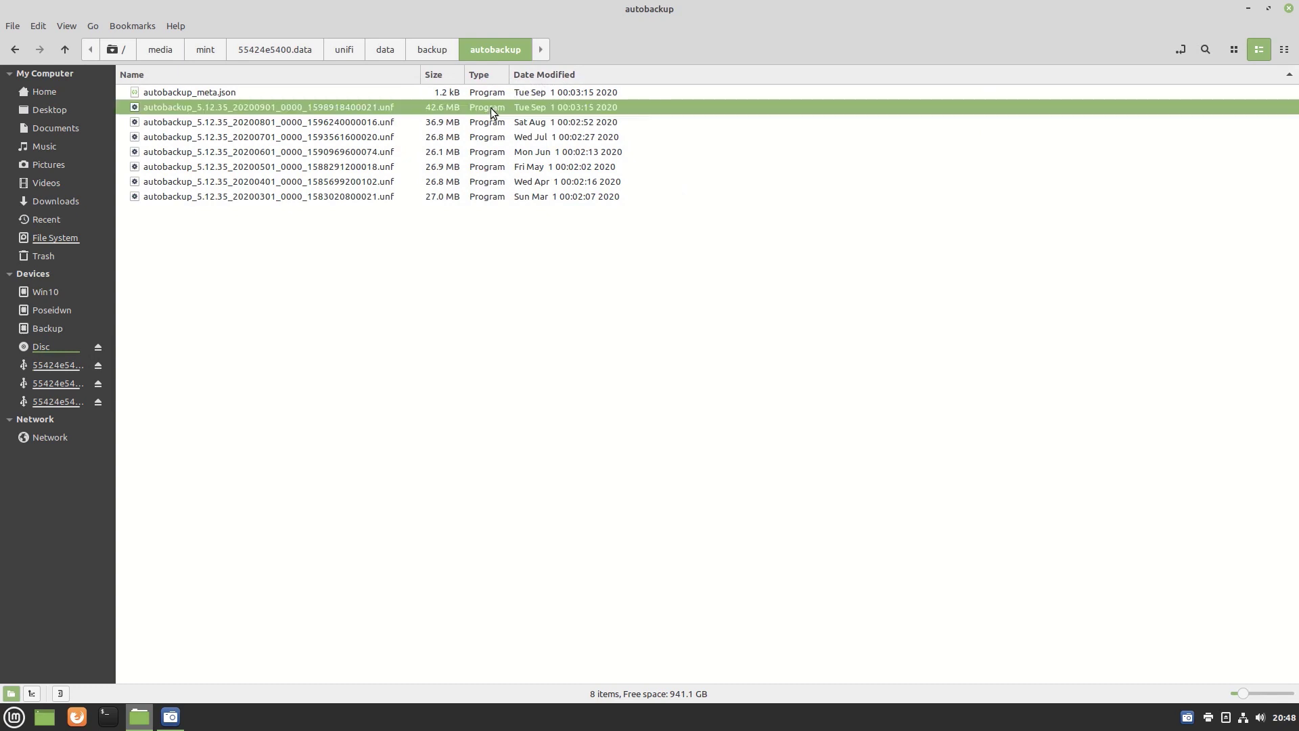
- Copy the 20200901 .unf file and paste it into the Backup drive's UNIFI folder
{"action": "right_click", "coordinate": [364, 108]}
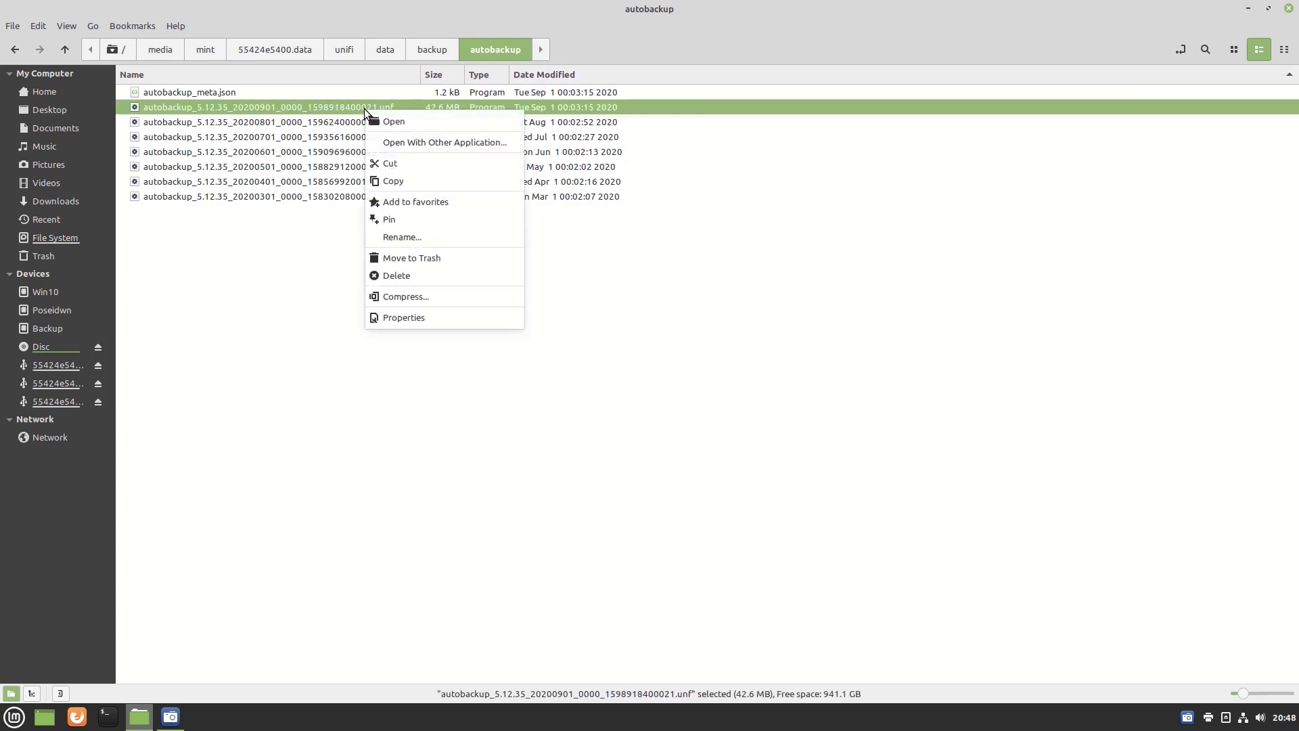
{"action": "left_click", "coordinate": [390, 181]}
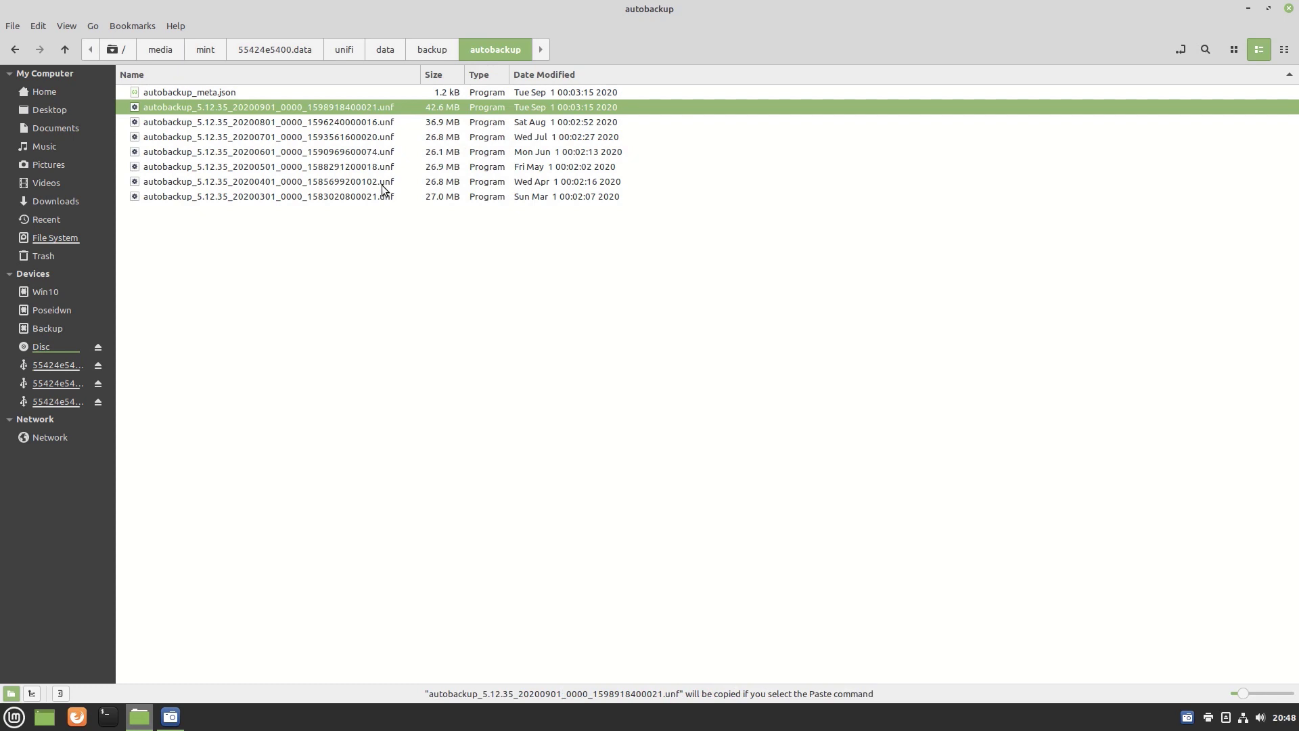
{"action": "left_click", "coordinate": [51, 328]}
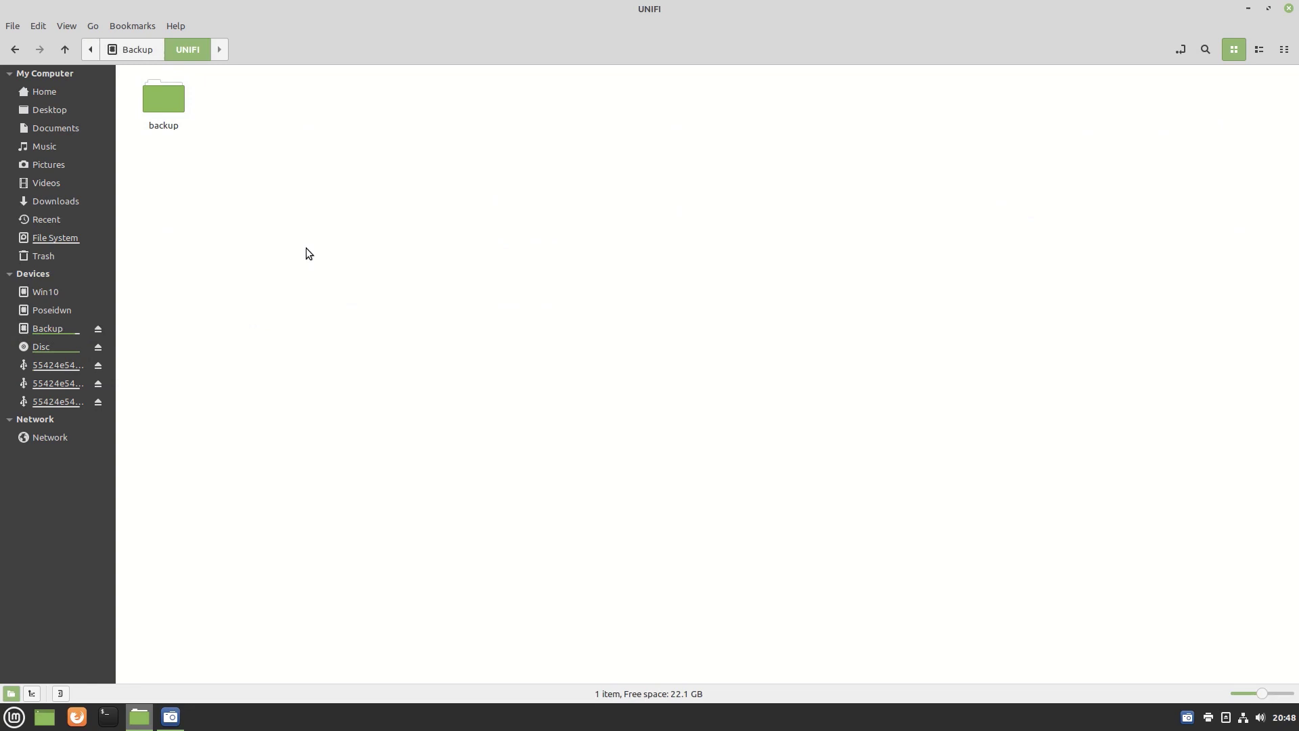
{"action": "right_click", "coordinate": [307, 145]}
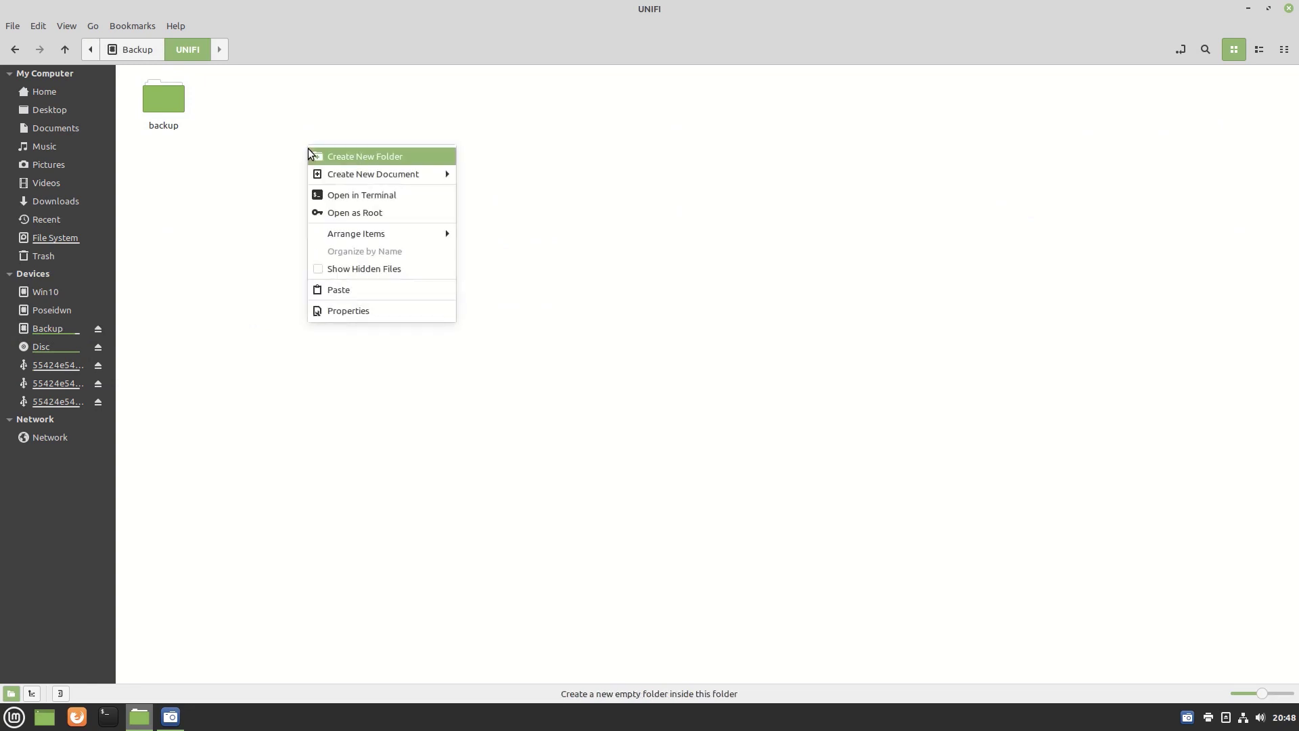
{"action": "left_click", "coordinate": [350, 285]}
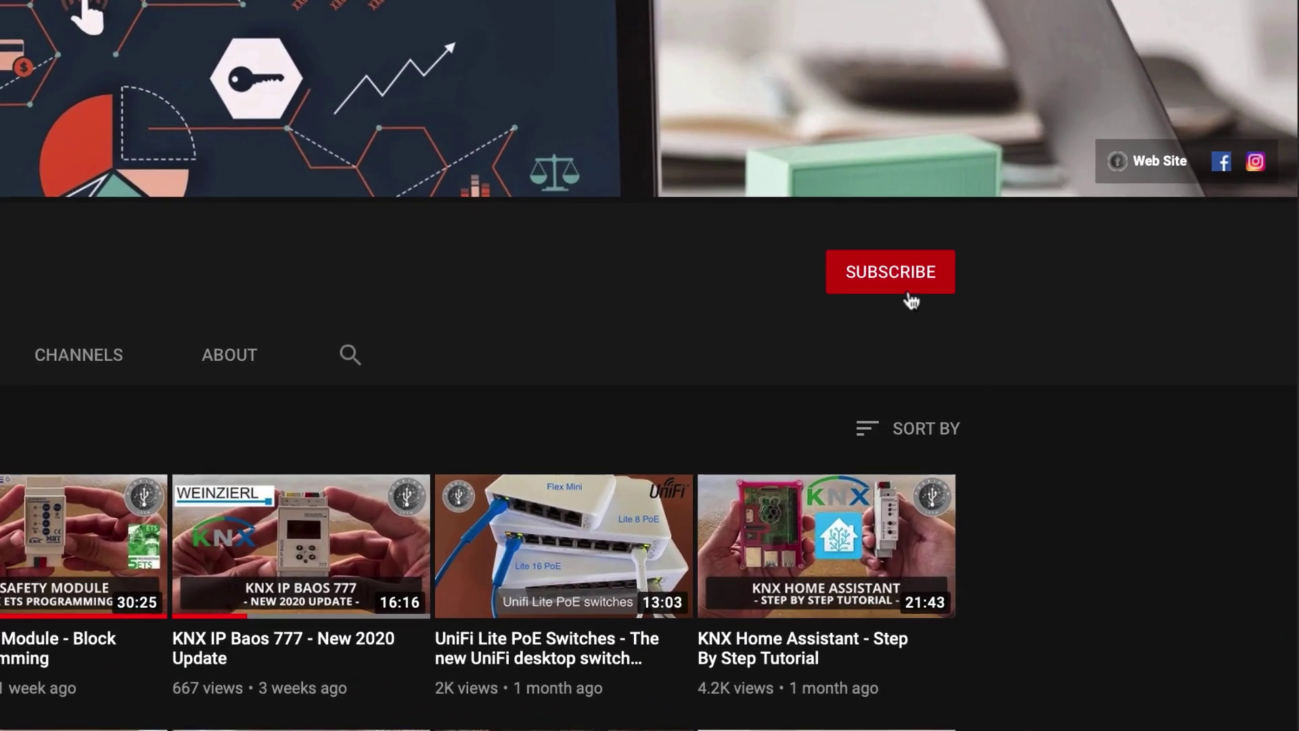
- Subscribe to the channel with the notification bell set to All
{"action": "left_click", "coordinate": [897, 279]}
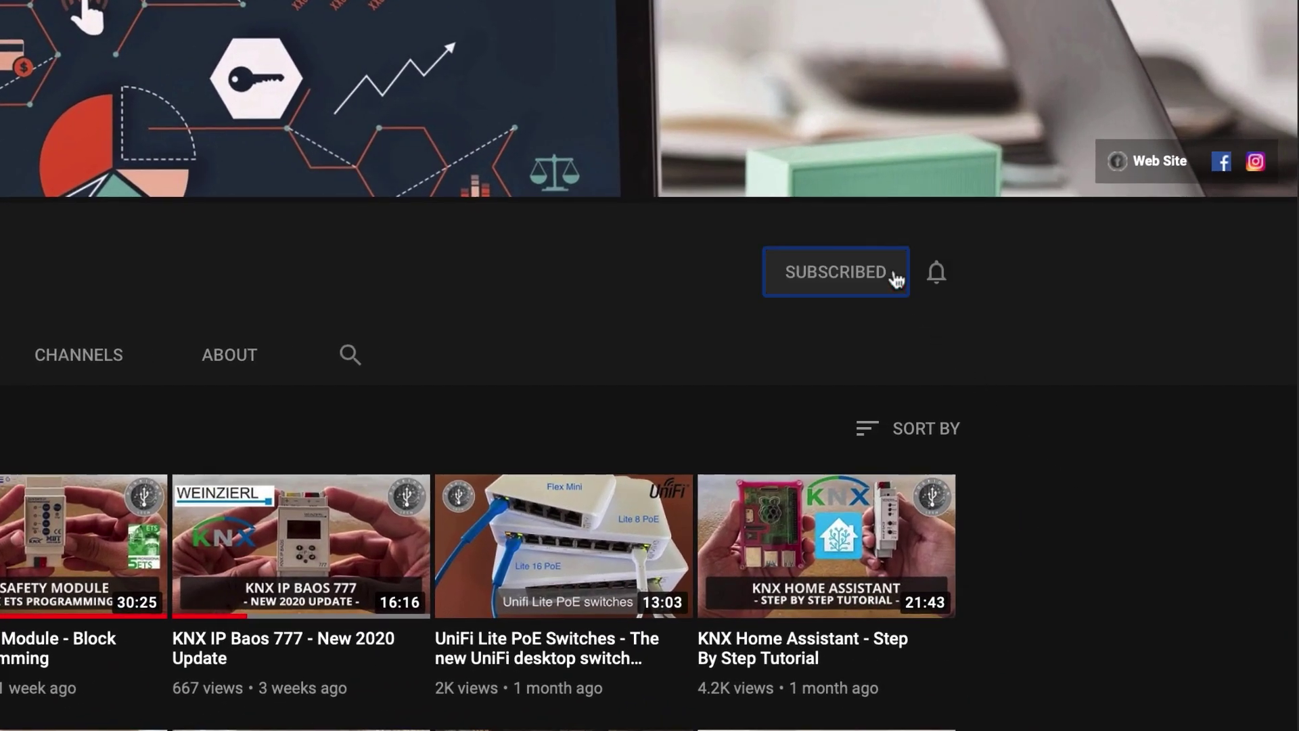
{"action": "left_click", "coordinate": [936, 276]}
{"action": "left_click", "coordinate": [951, 325]}
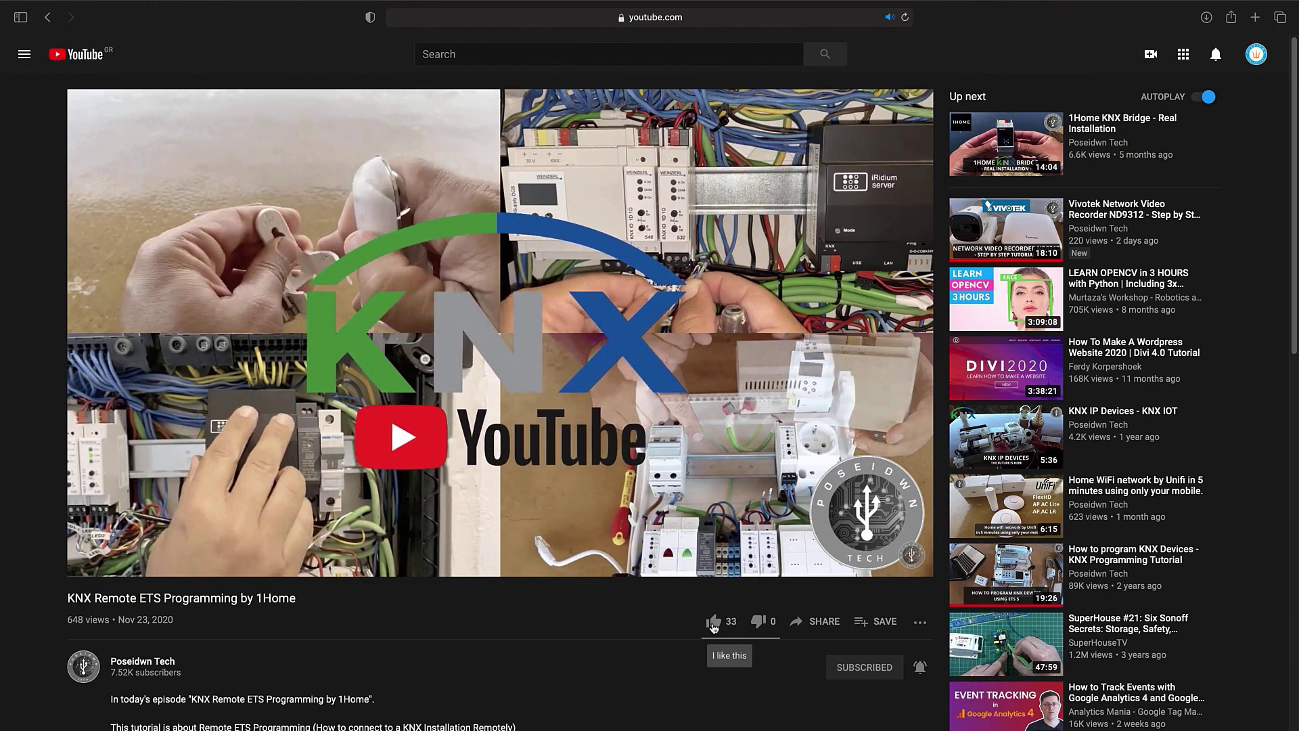
- Like the KNX Remote ETS video, bring up its Share options, then the channel's JOIN options
{"action": "left_click", "coordinate": [713, 622]}
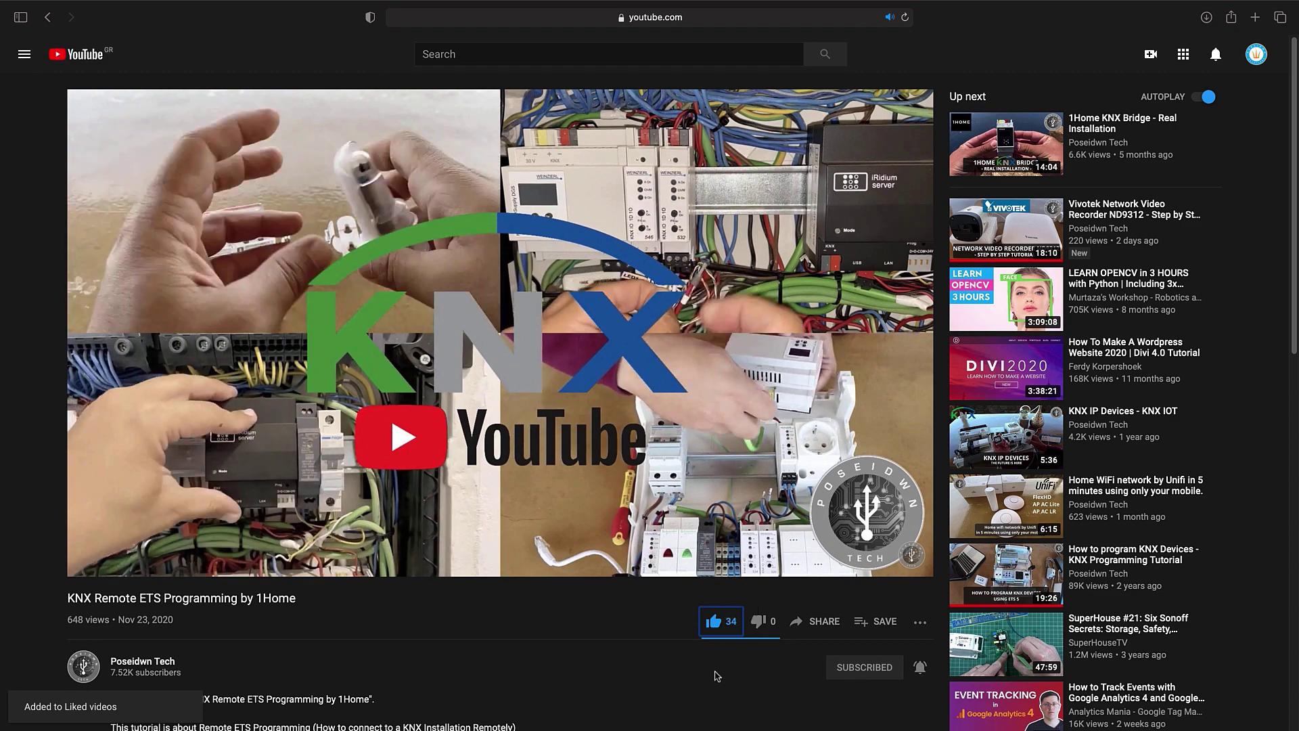
{"action": "left_click", "coordinate": [831, 623]}
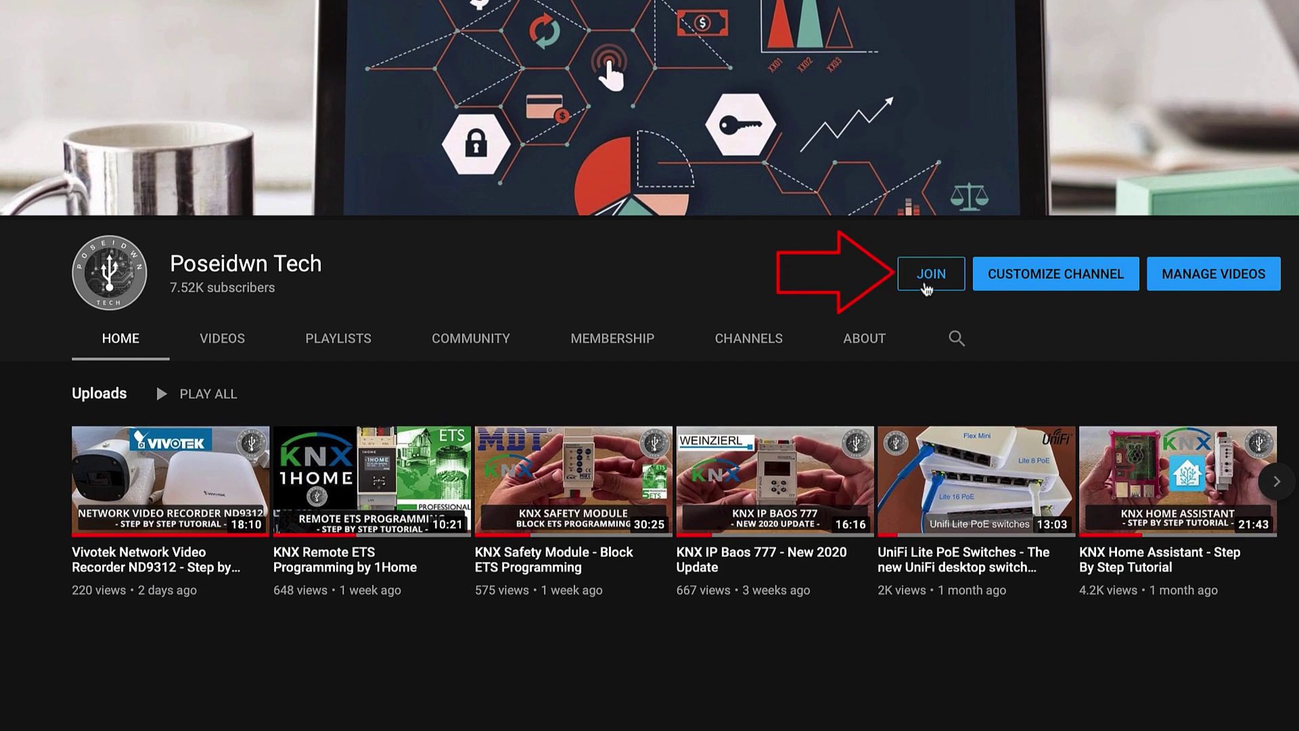
{"action": "left_click", "coordinate": [921, 282]}
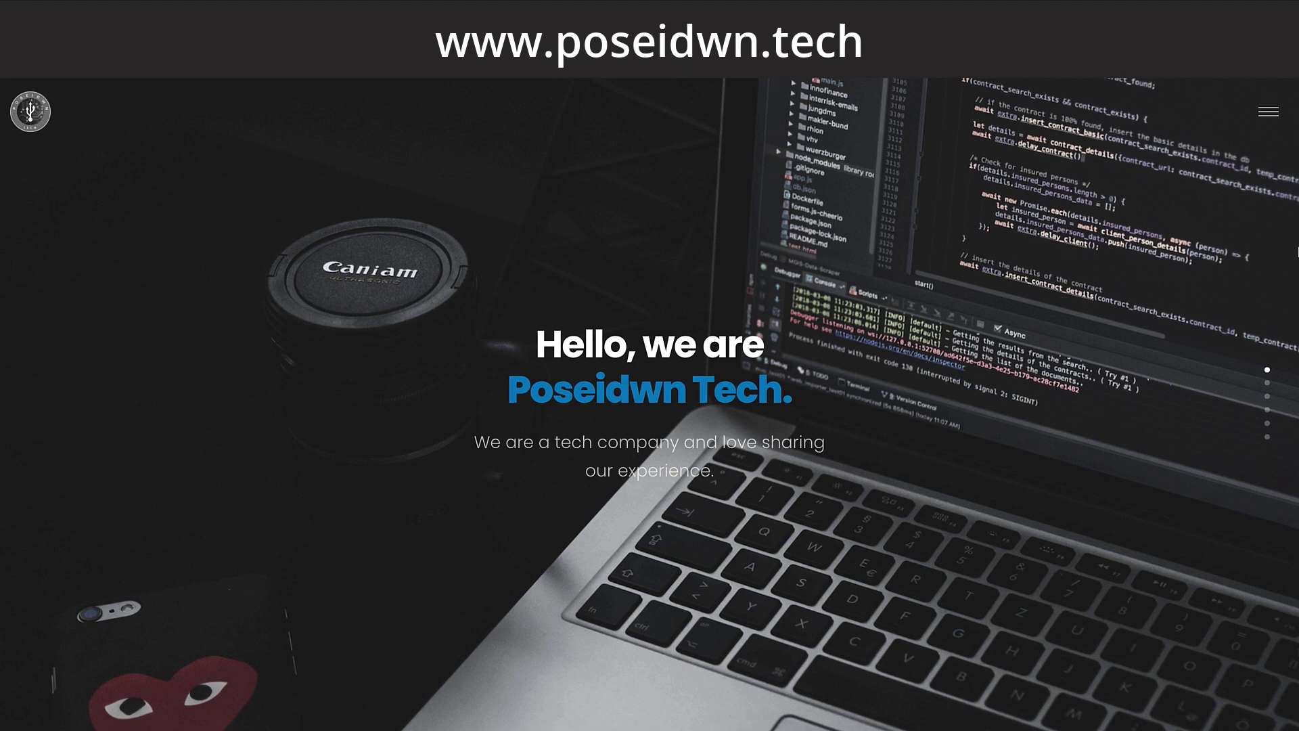
- Scroll the poseidwn.tech homepage past Smart Home Automations to the networking section
{"action": "scroll", "coordinate": [649, 404], "scroll_direction": "down", "scroll_amount": 1}
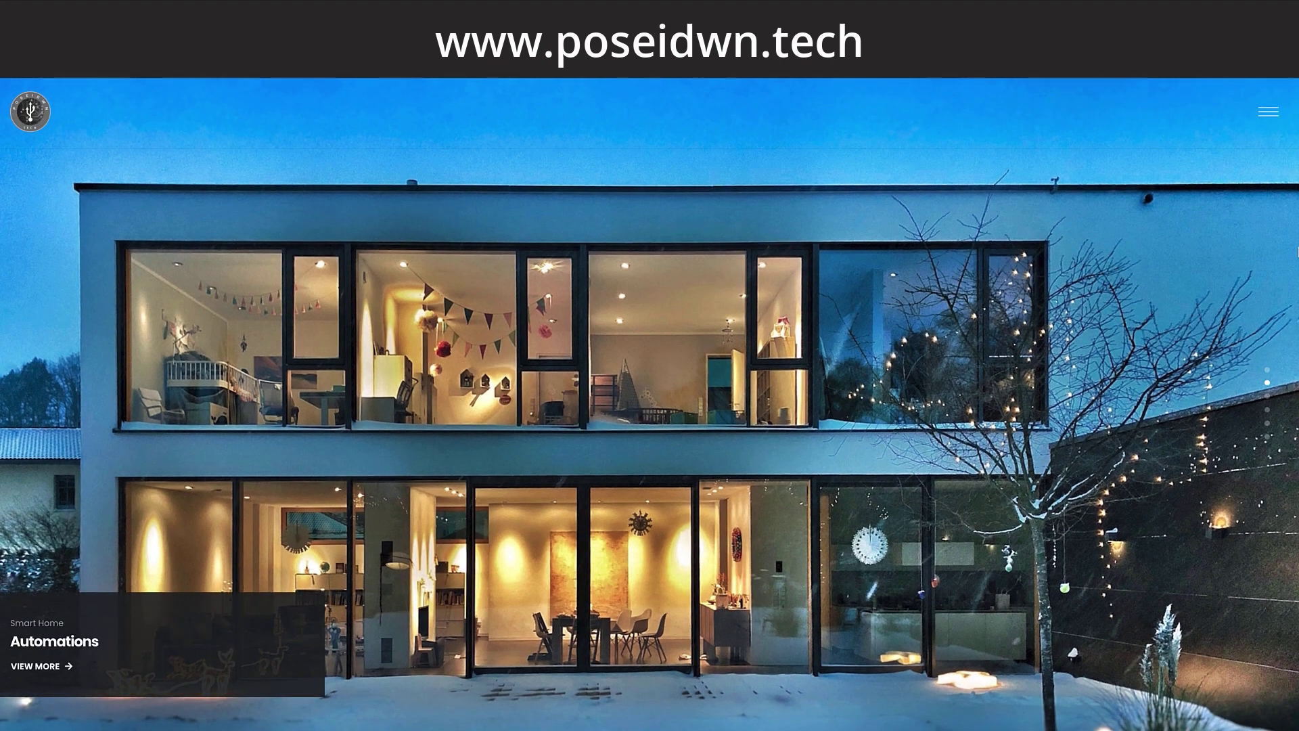
{"action": "scroll", "coordinate": [649, 404], "scroll_direction": "down", "scroll_amount": 1}
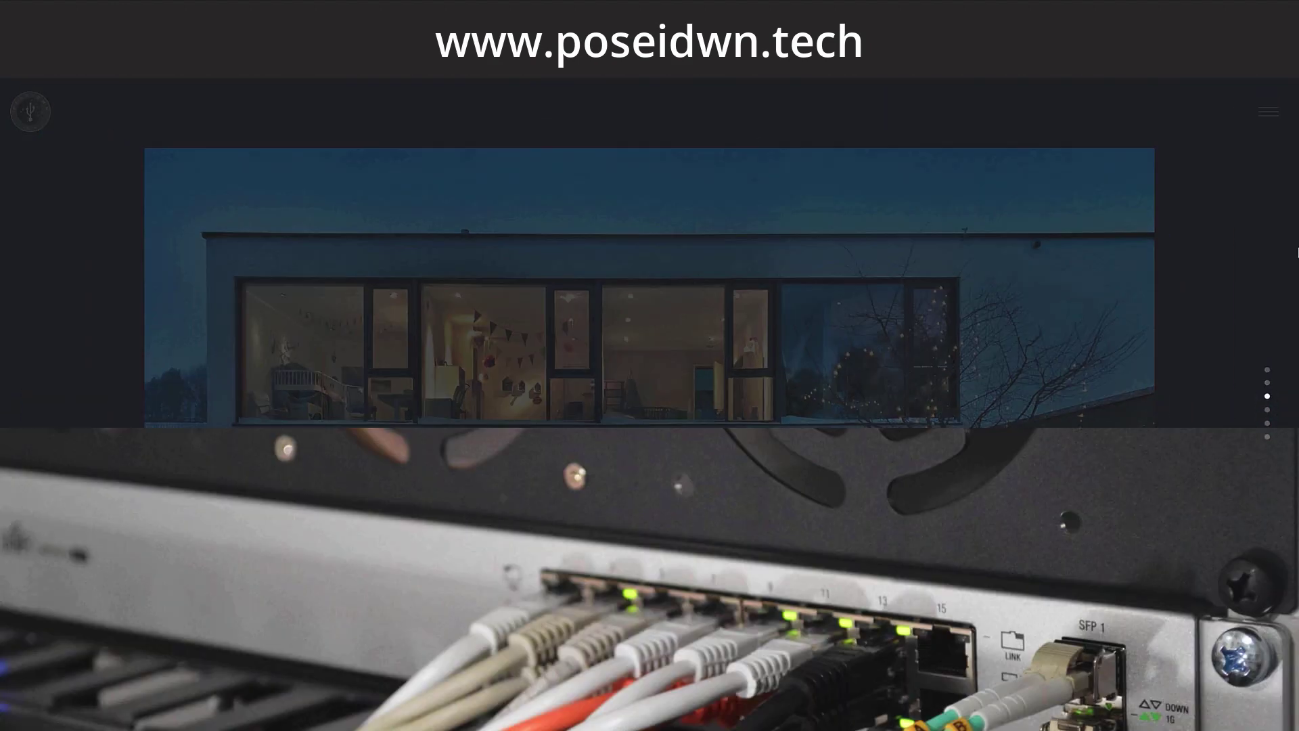